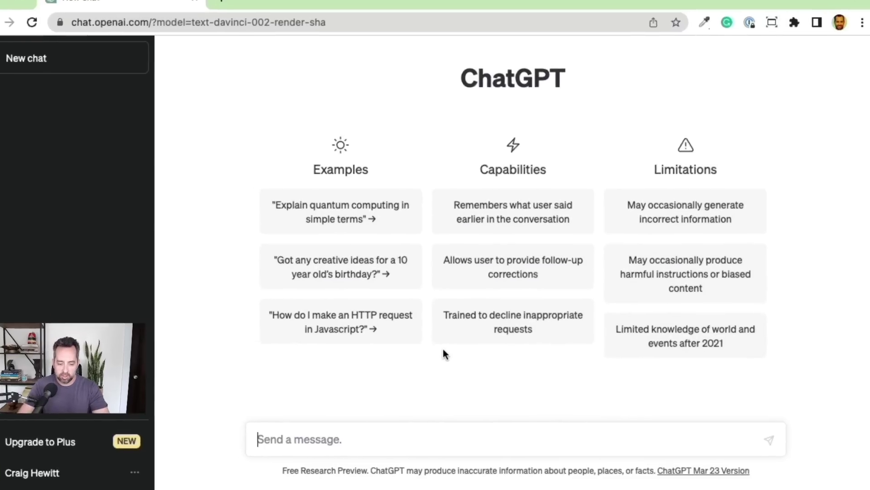
type("I'm a podcast host")
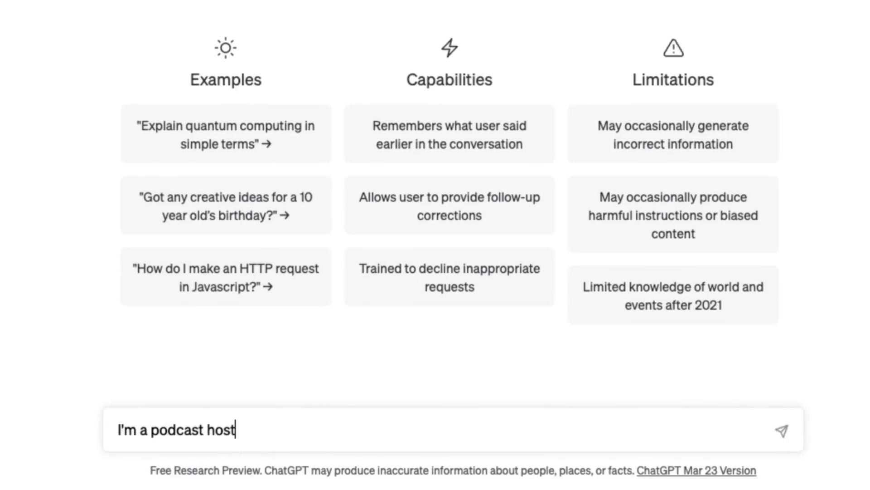
type(", the name of my show is Rogeue Start")
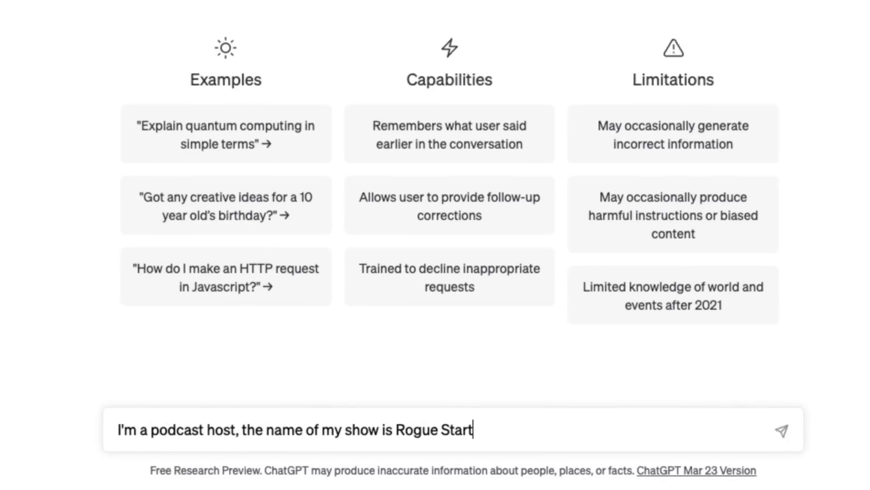
type("ups. I am interviewing Tim Ferriss")
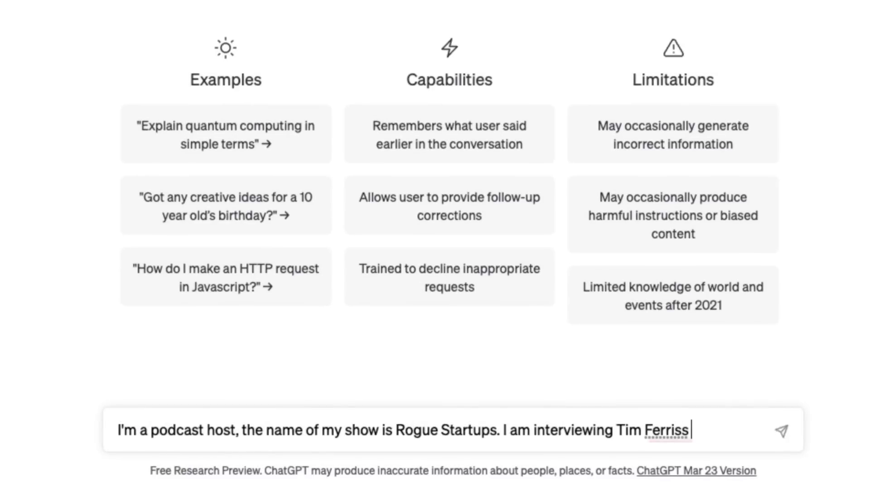
type(" on my show in a few weeks")
- Send the Rogue Startups host introduction, then ask for audience-focused questions for Tim Ferriss
key("Return")
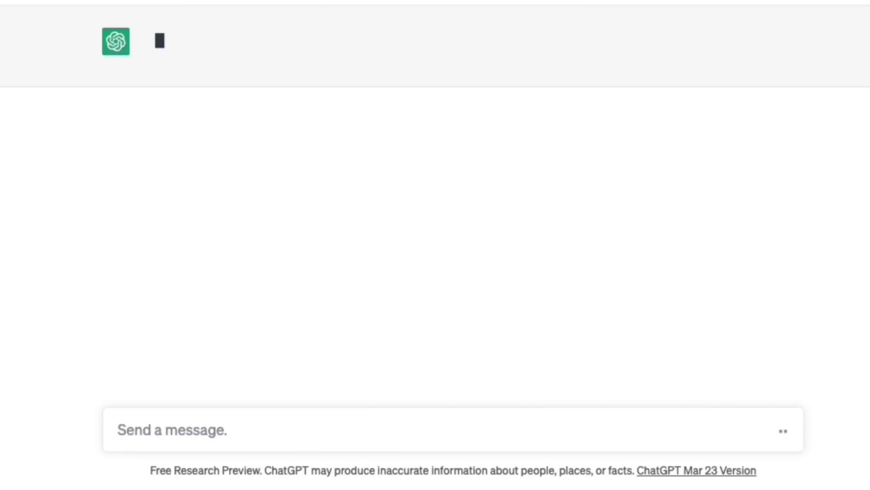
type("What would")
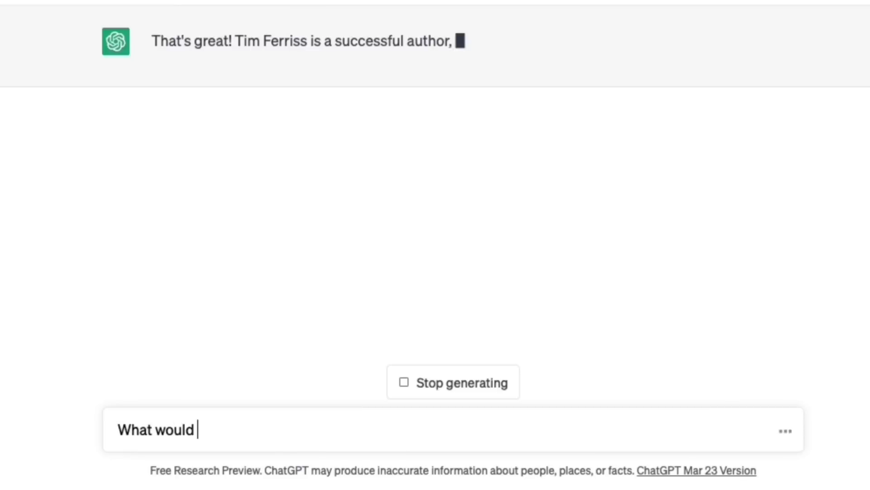
type(" be some good questions to ask Tim")
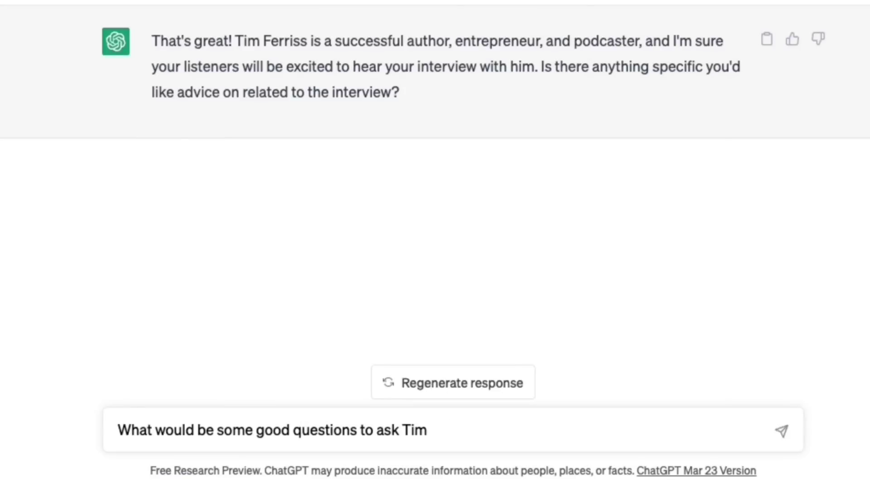
type(" during the interview that would be interesting and benef")
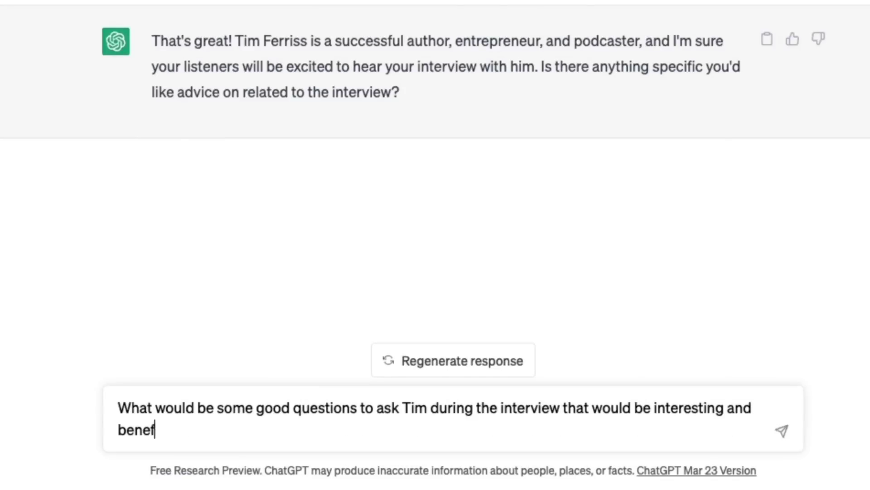
type("icial for my audience? My po")
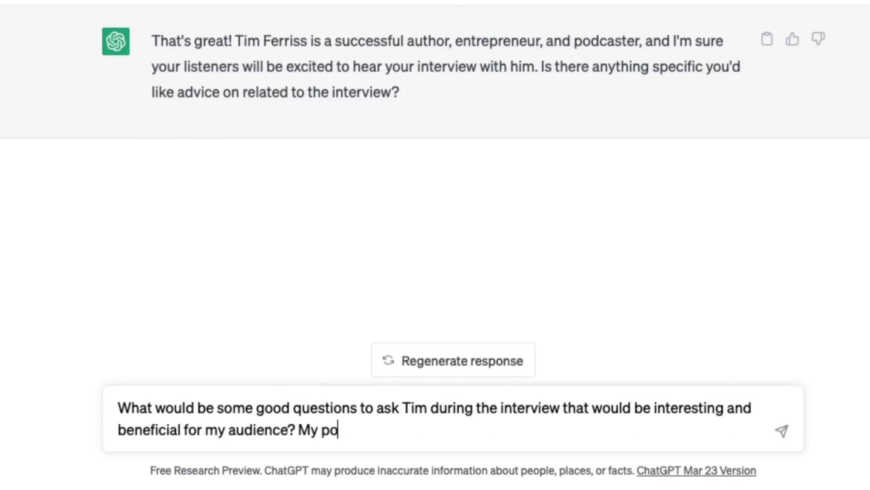
type("dcast listeners are entrepreneurs,")
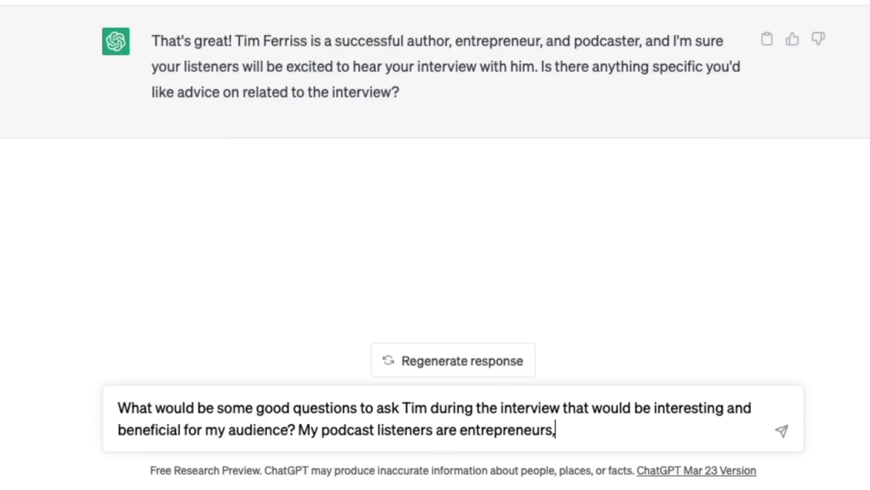
type(" business owners, and generally high out")
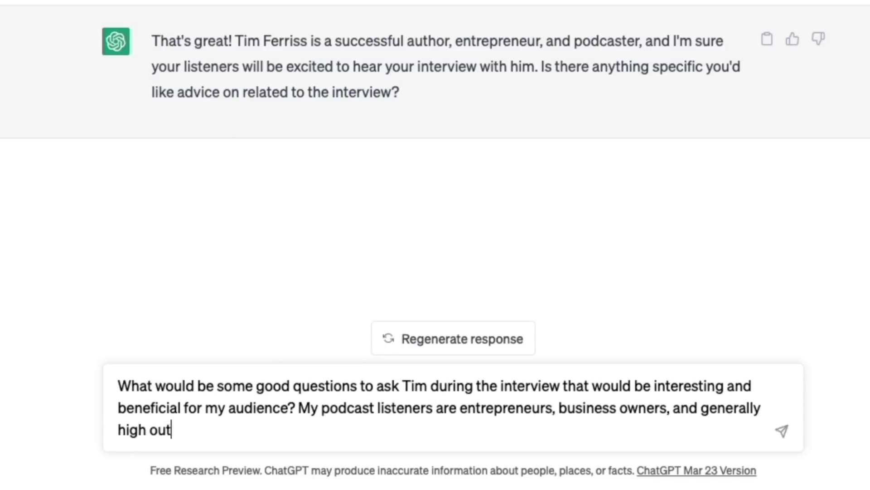
type("put individuals.")
key("Return")
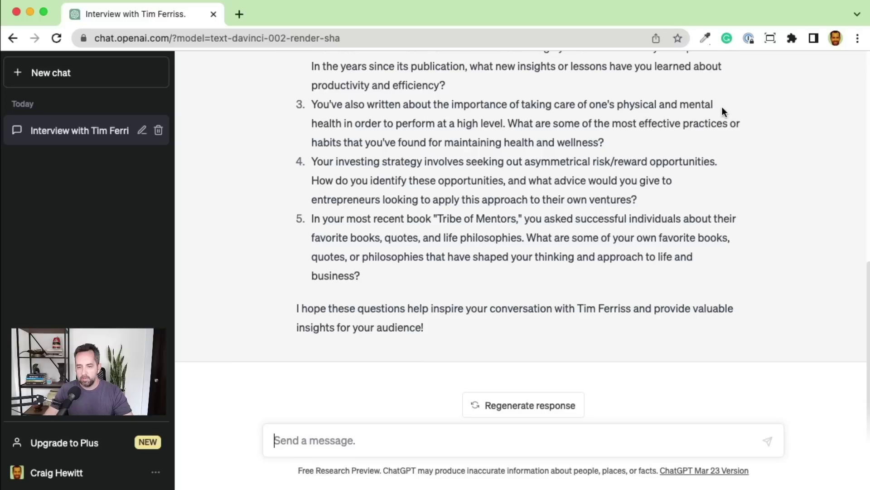
- Select and copy the first interview question from the five-question reply
left_click_drag(718, 105, 607, 106)
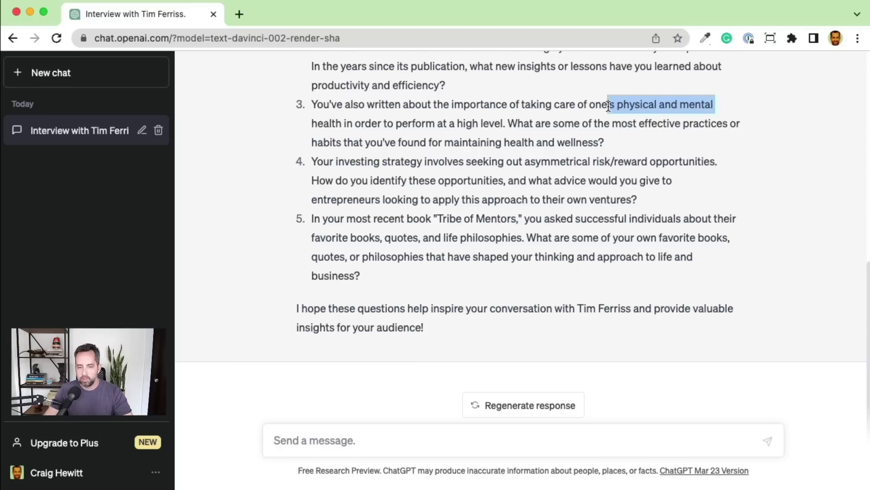
scroll(518, 135, "up", 2)
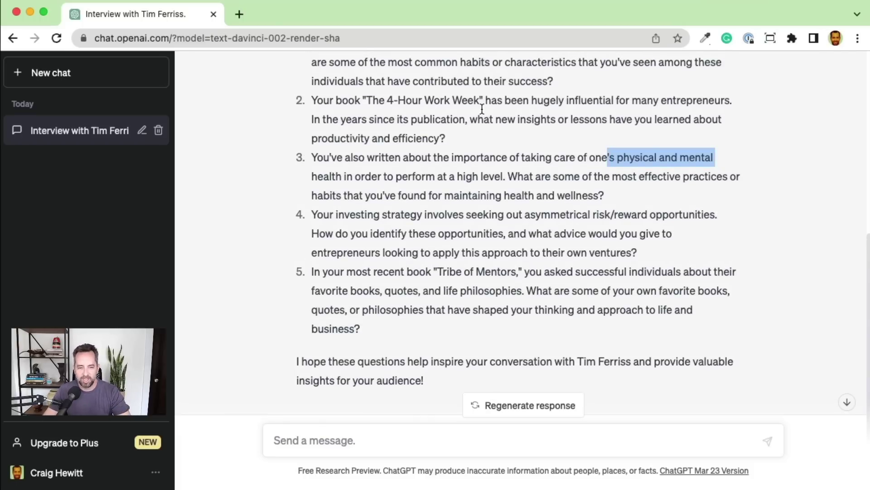
scroll(482, 109, "up", 3)
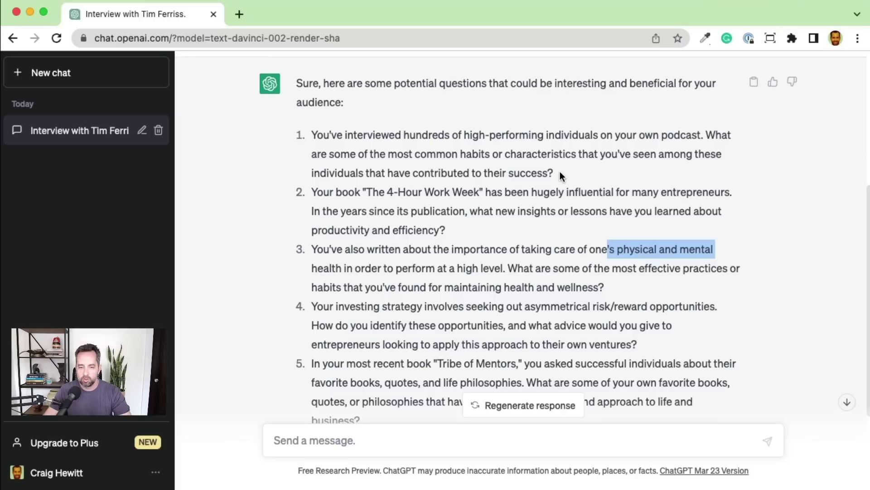
left_click_drag(556, 173, 313, 134)
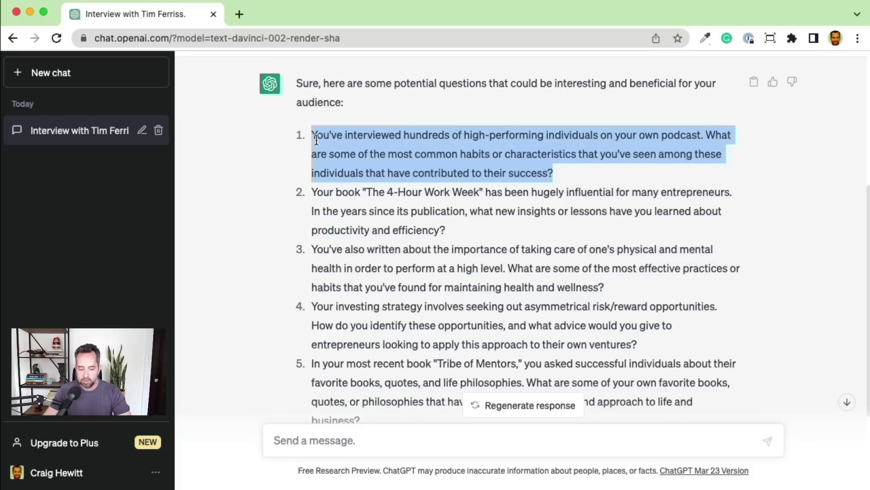
scroll(315, 139, "down", 5)
- Send 'Could you expand on the topic of' followed by the pasted first question
left_click(320, 440)
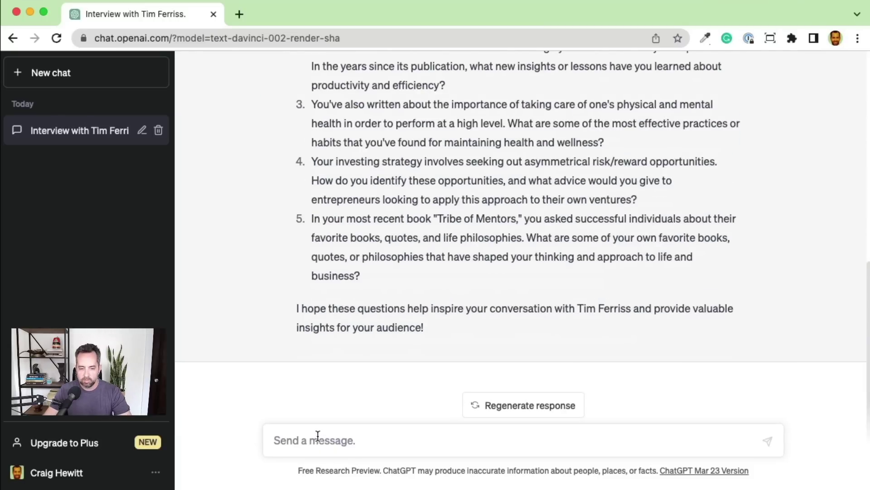
type("Co")
type("uld yo")
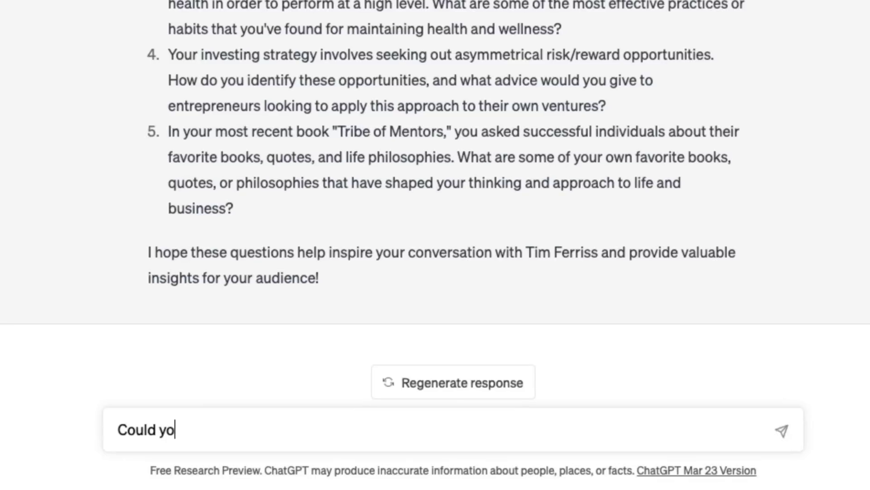
type("u expand on the topic of")
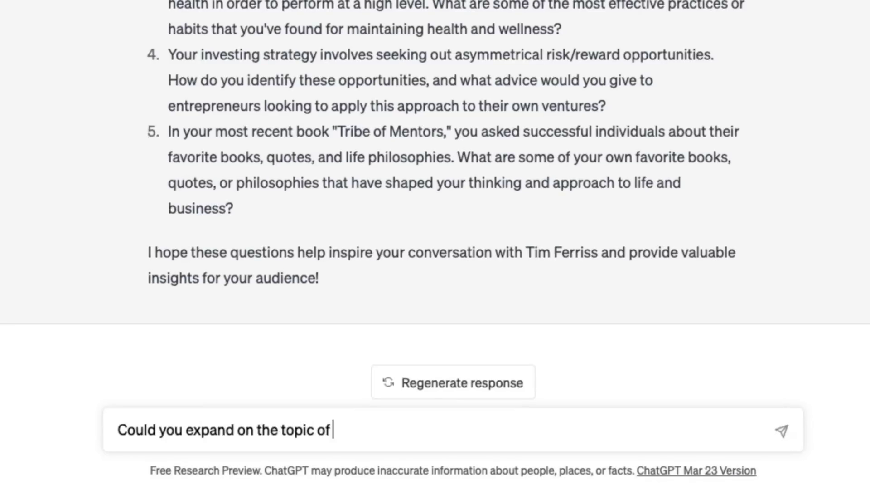
type(" \"")
key("shift+Return")
key("shift+Return")
type("You've interviewed hundreds of high-performing individuals on your own podcast. What are some of the most common habits or characteristics that you've seen among these individuals that have contributed to their success?")
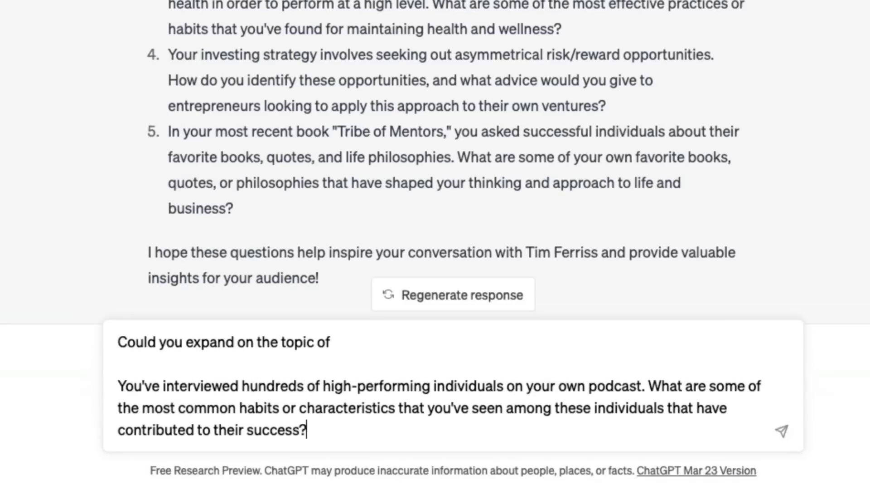
key("shift+Return")
key("shift+Return")
type("within T")
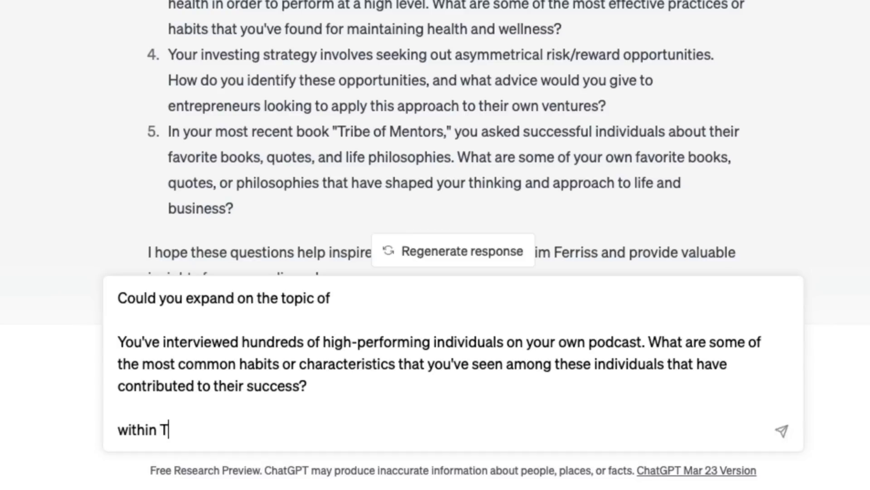
type("im's podcast. What are some in")
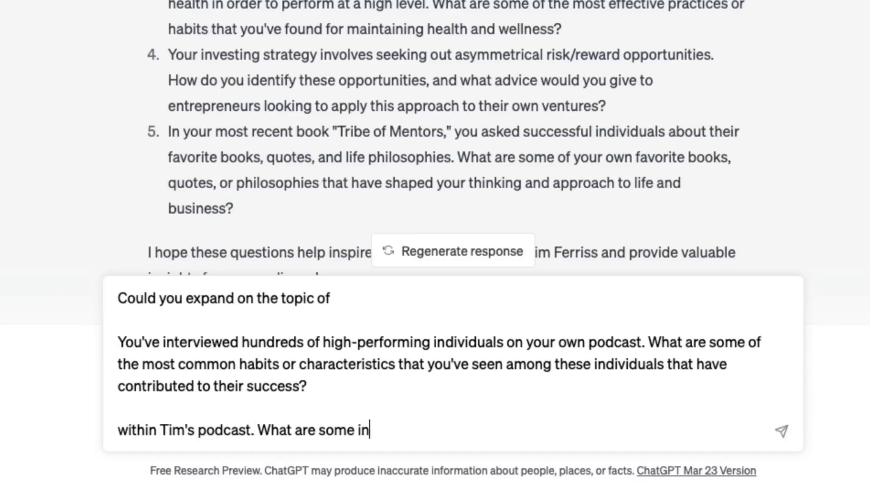
type("dividuals that he has interviewed that ")
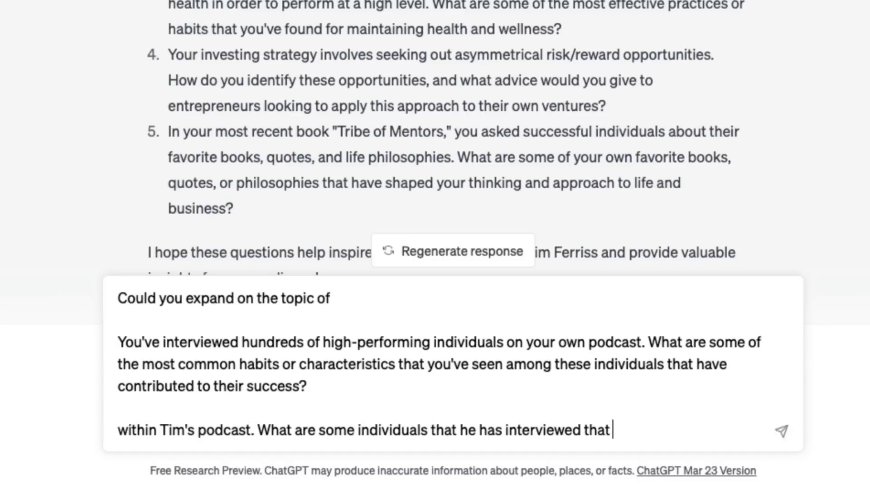
type("might be interested to ask him about")
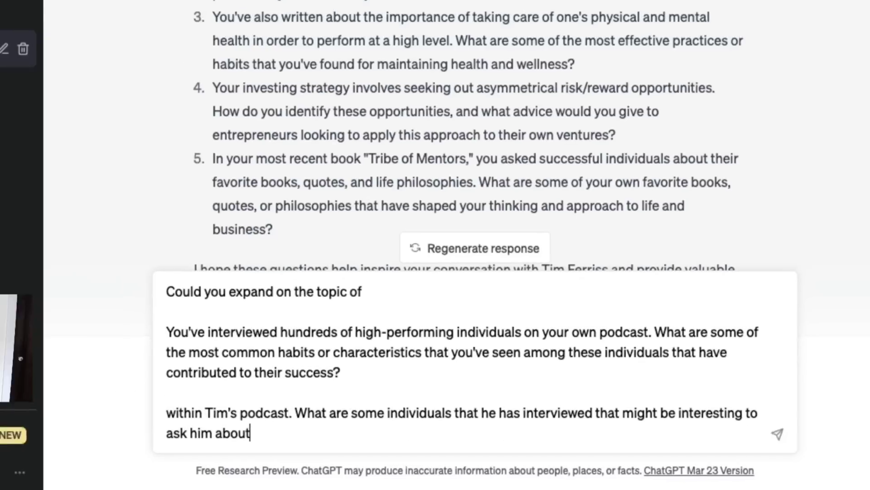
type("?")
key("Return")
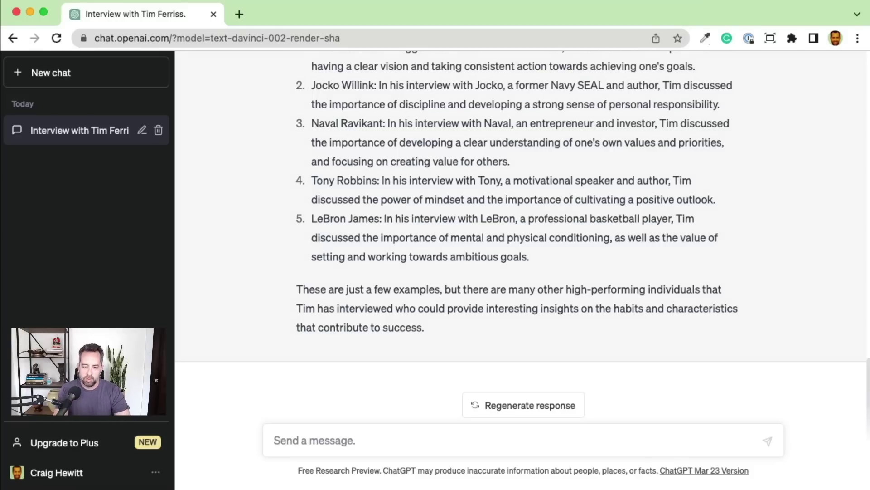
type("What are")
type(" some topics that Tim T")
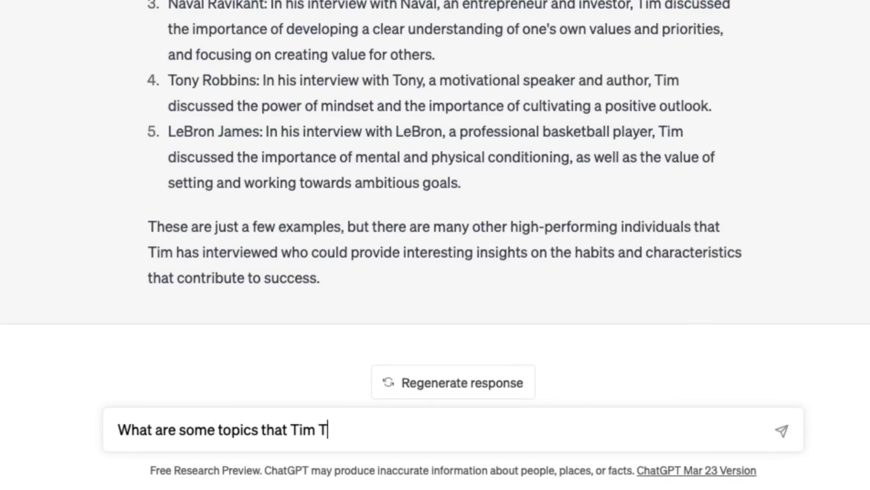
key("BackSpace")
type("Ferriss might not have talked about o")
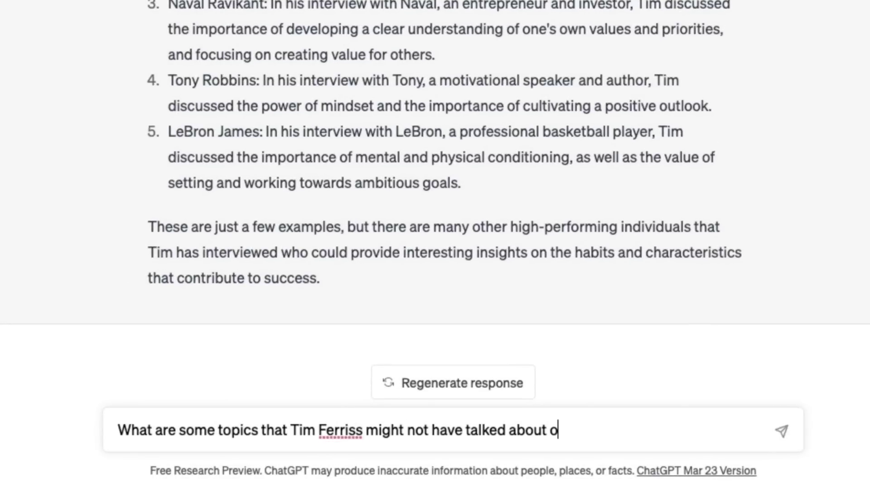
type("n other podcasts in the past, that would be uniq")
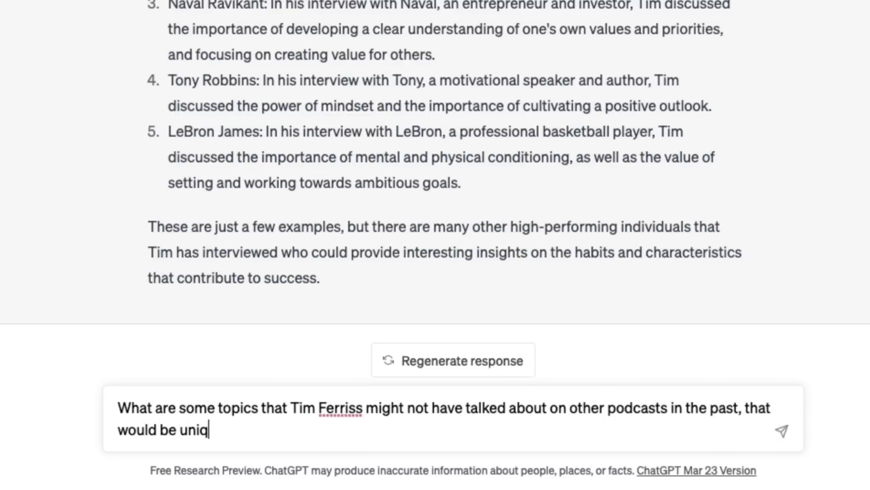
type("ue questions I could ask him on my podcas")
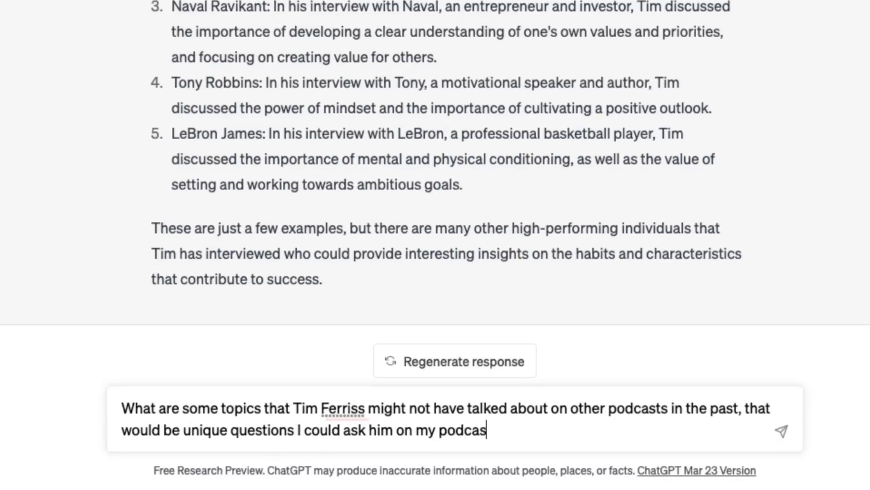
type("t?")
- Ask for interview topics Tim Ferriss hasn't covered on other podcasts
key("Return")
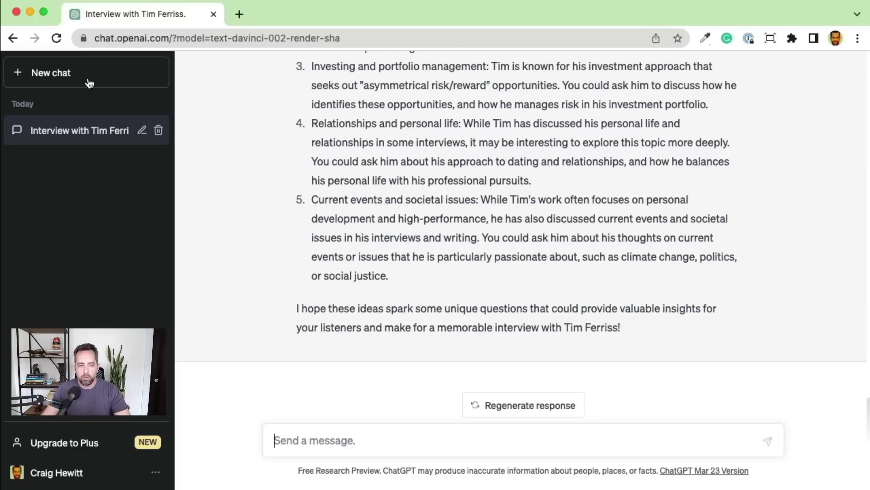
- In a new chat, ask for helpful topics for the Audience podcast hosted on Castos
left_click(66, 78)
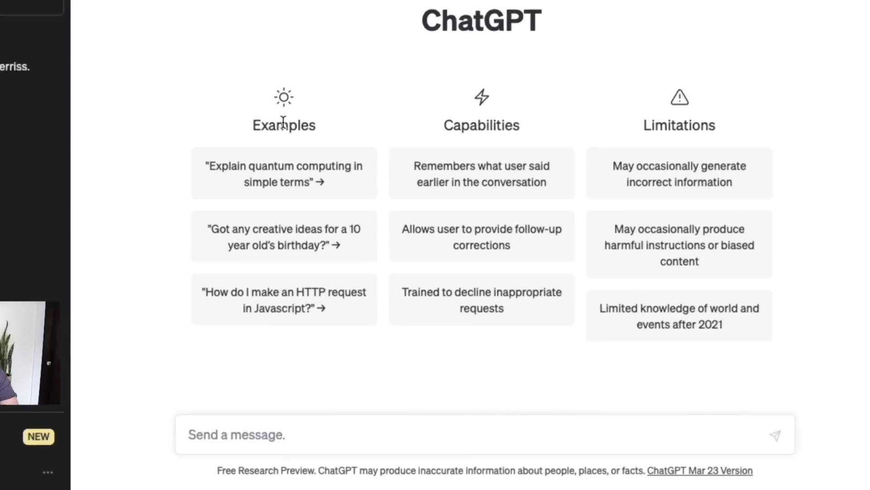
type("I am pod")
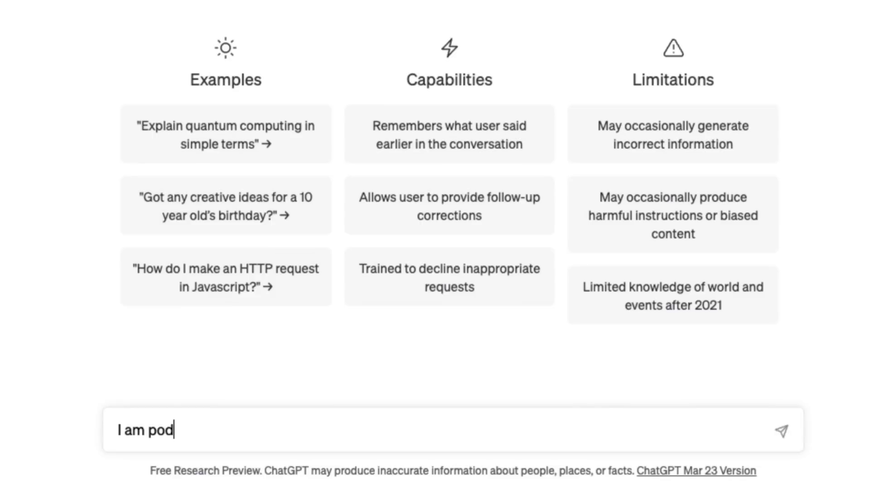
type("cast host. Thename of my podcast is ")
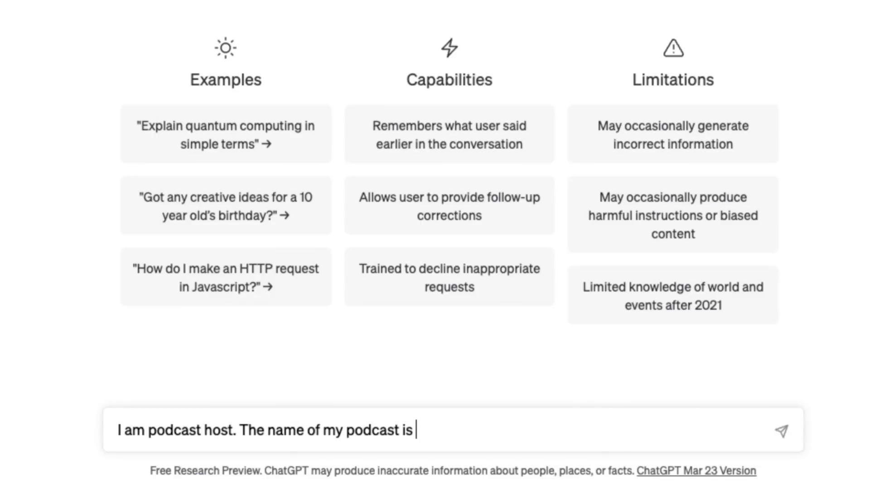
type("called Audience. It is run by C")
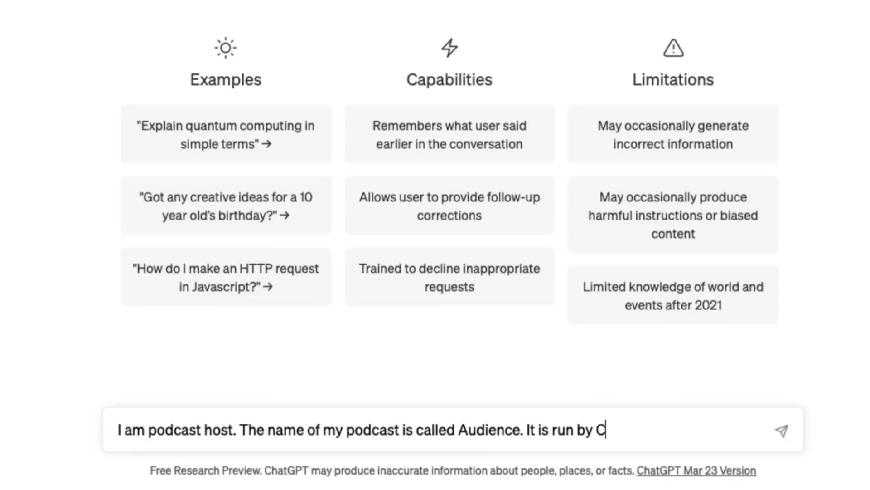
type("astos, the podcast hosting platform. Wh")
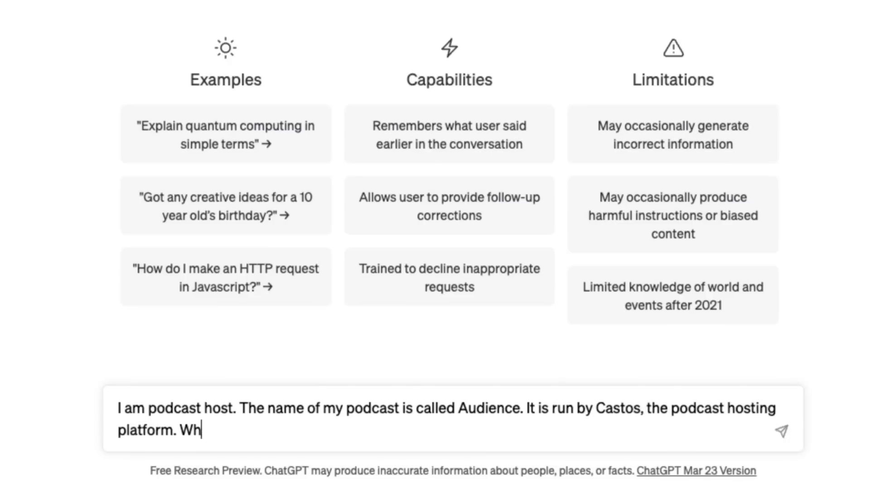
type(" some topics that I could discuss o")
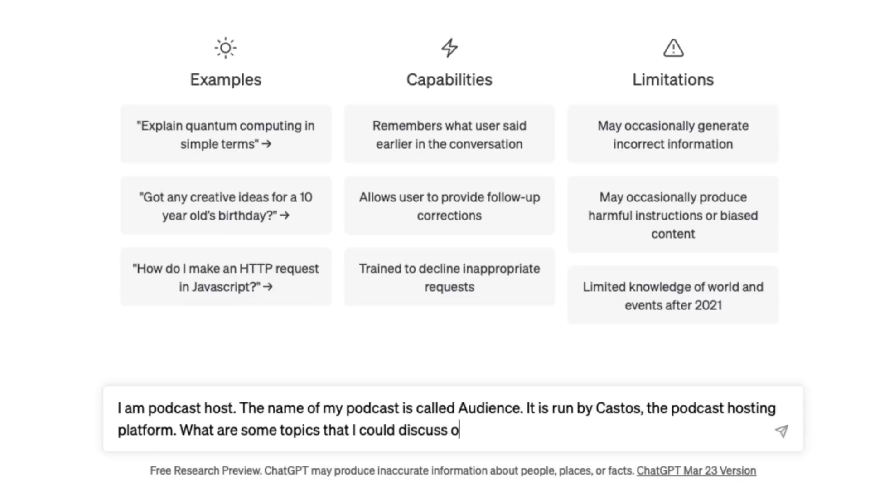
type("n my podcast that would be helpful for my ai")
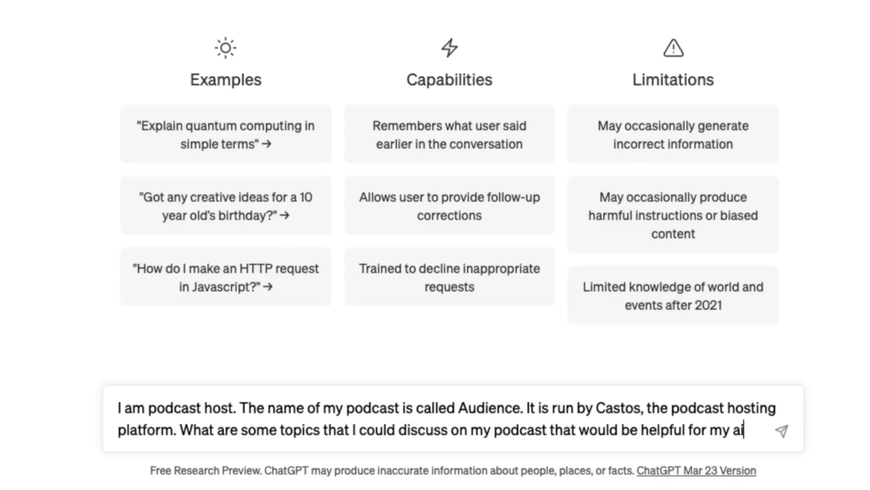
type("eners who are podcasters ")
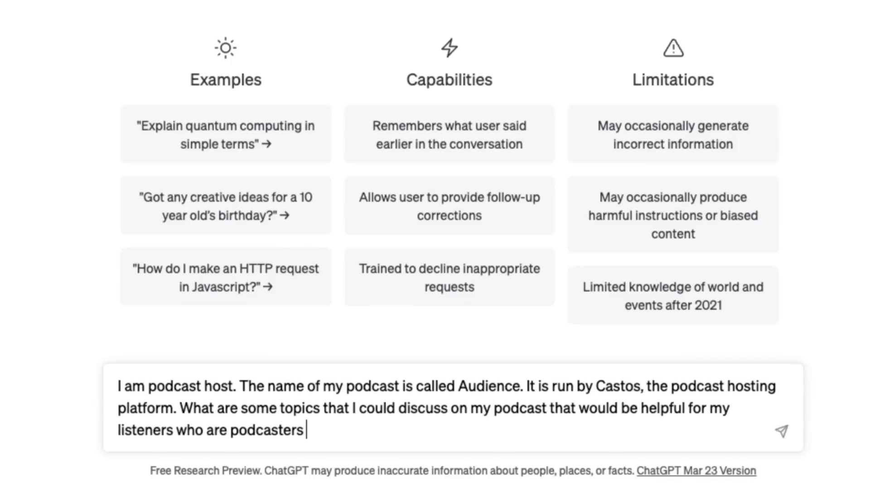
type("and content creators?")
key("Return")
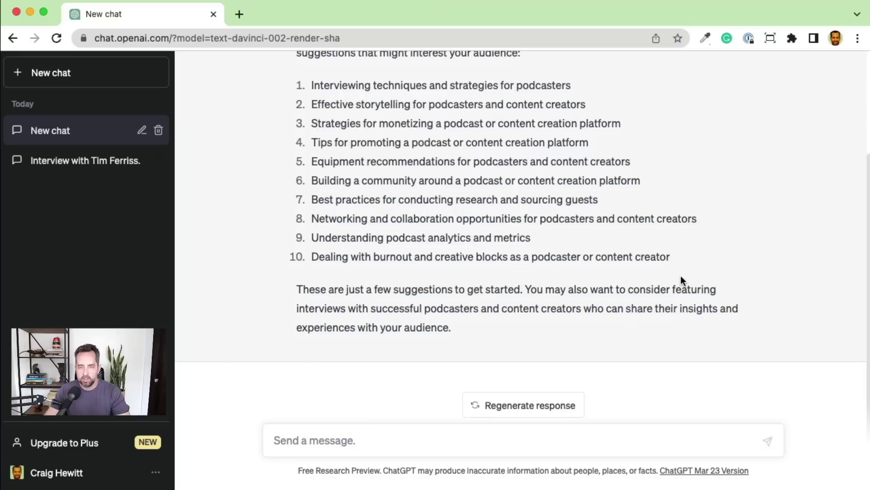
- Request an episode outline for topic 5, equipment recommendations for podcasters
triple_click(352, 164)
key("ctrl+c")
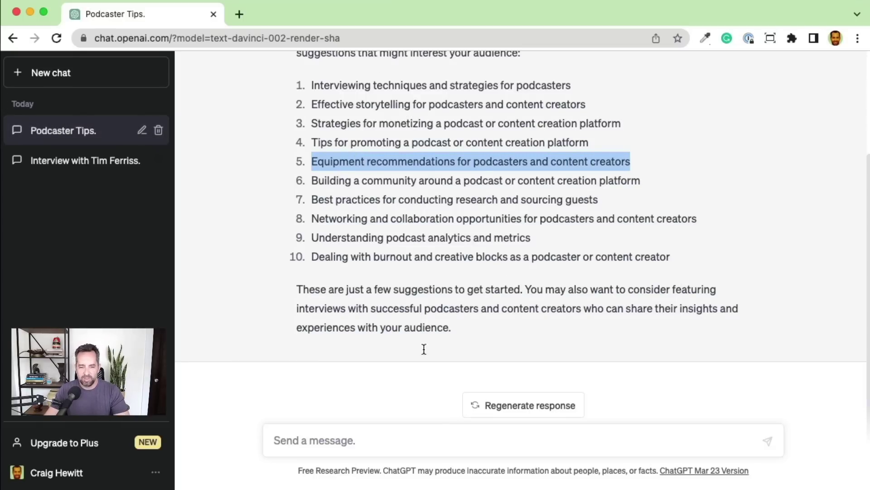
left_click(345, 440)
type("I l")
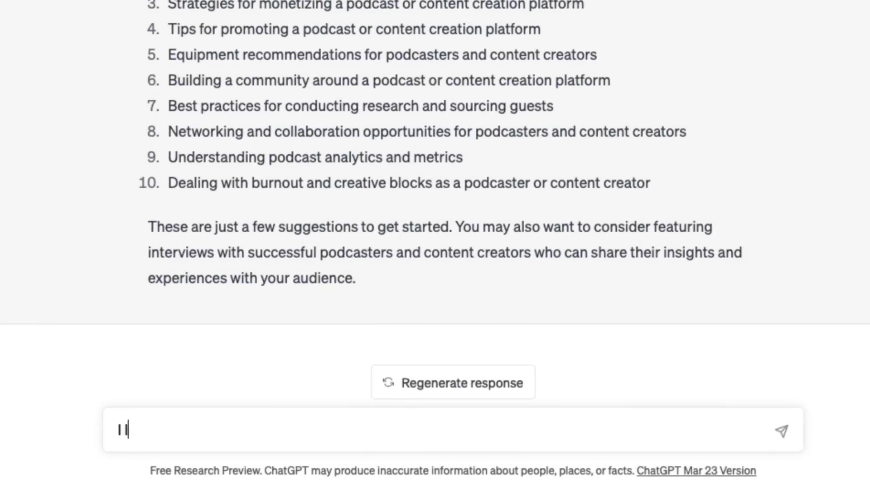
type("ike the topic of")
key("shift+Return")
key("shift+Return")
key("ctrl+v")
key("shift+Return")
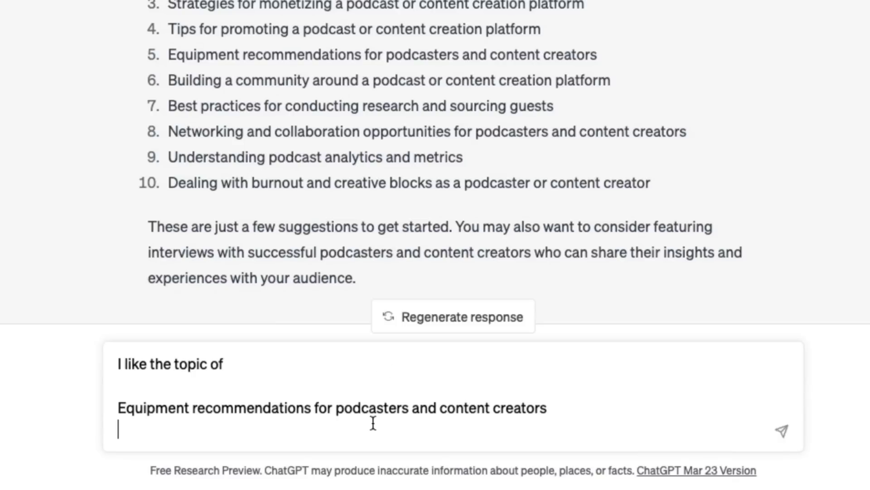
key("shift+Return")
type("ca")
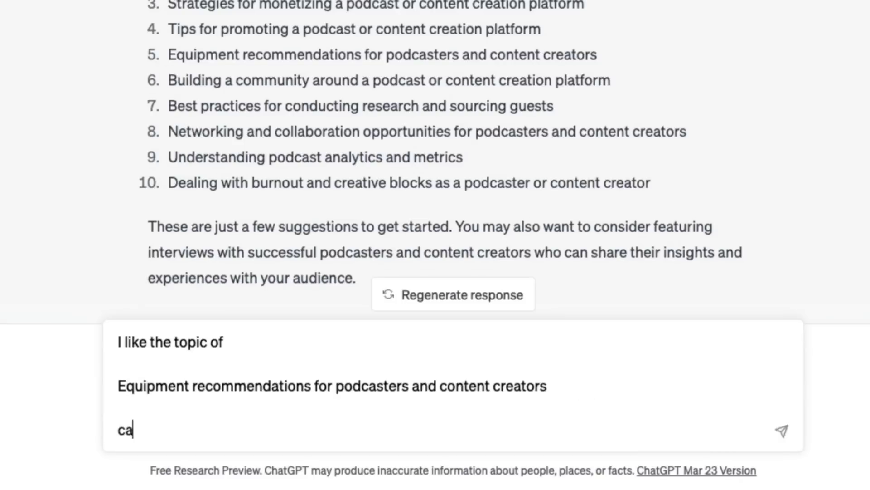
type("n you give an outline of a podcast episoe ")
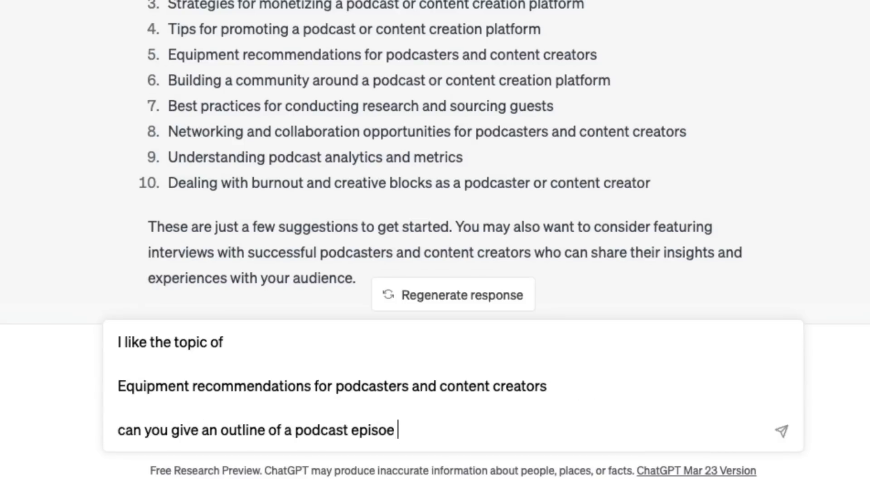
key("BackSpace")
key("BackSpace")
type("de on this topic")
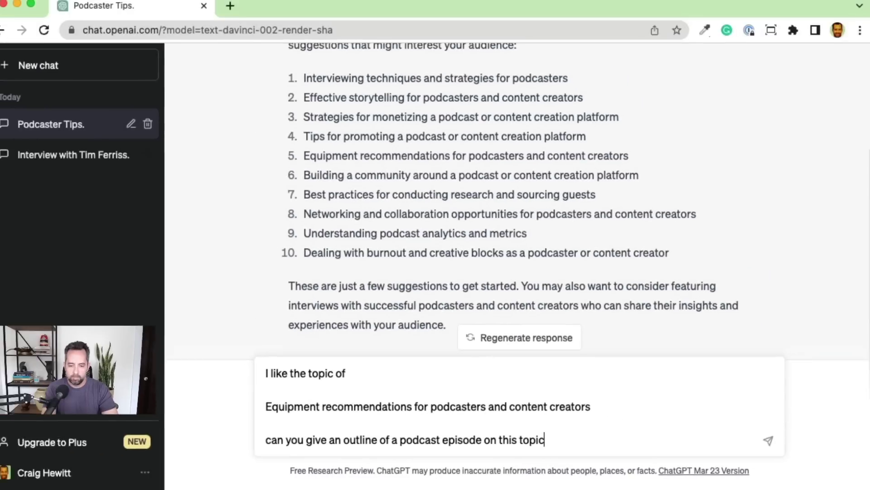
type(".")
key("Return")
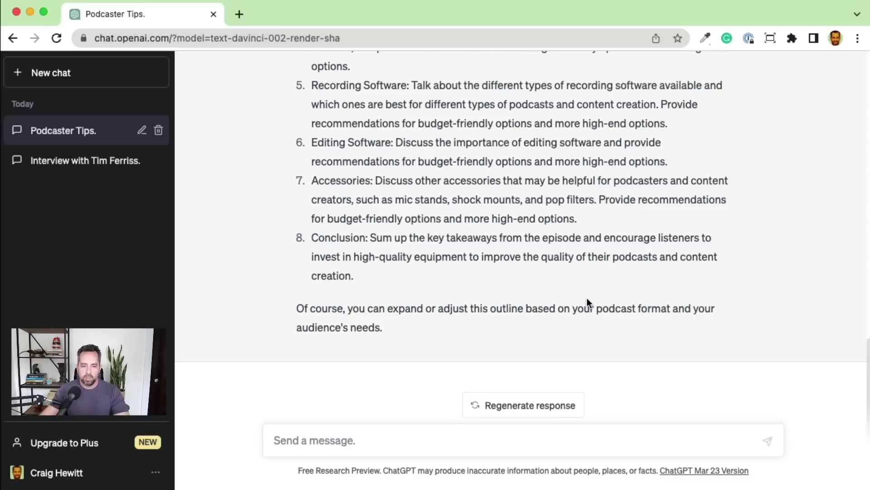
scroll(588, 297, "up", 5)
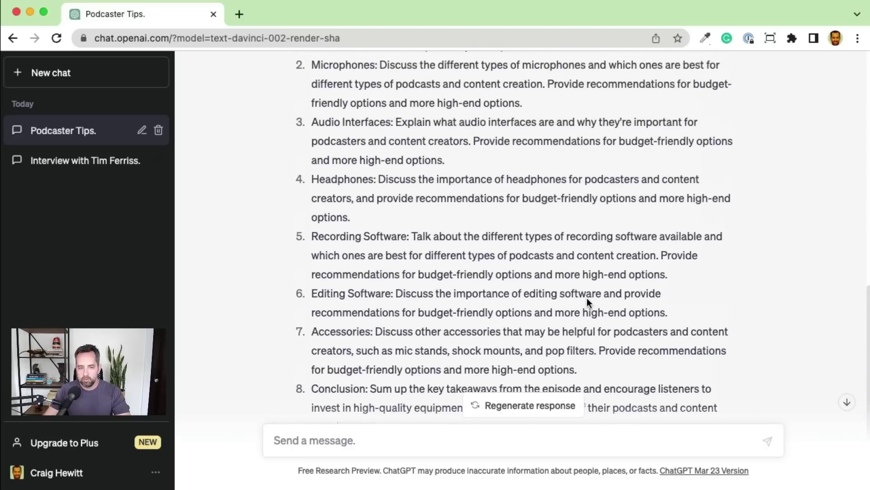
scroll(587, 297, "up", 2)
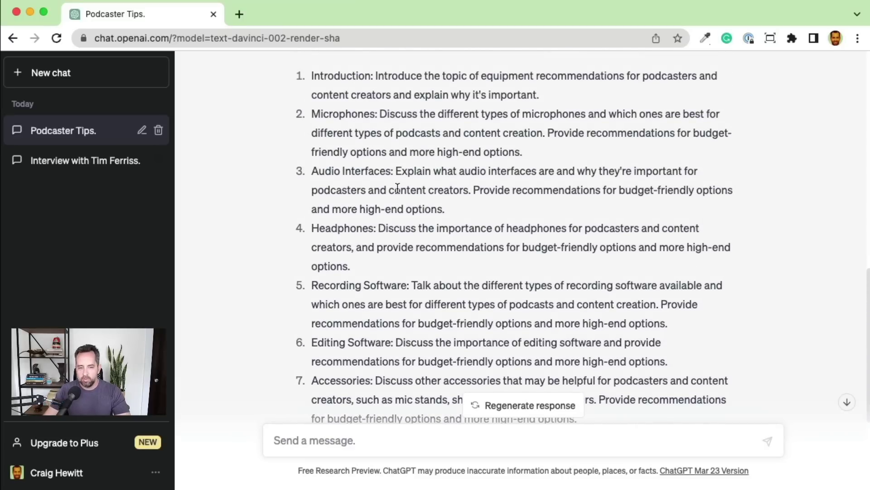
scroll(397, 188, "down", 5)
- Ask about the benefits and drawbacks of audio interfaces for podcasters
left_click(408, 440)
type("what")
type(" is an audio inter")
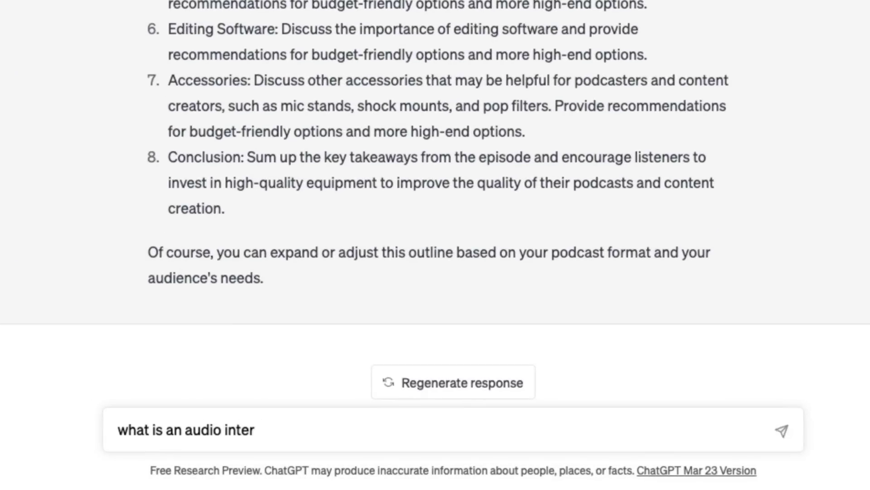
type("face, and why might I nee")
key("BackSpace")
key("BackSpace")
key("BackSpace")
type("want to ")
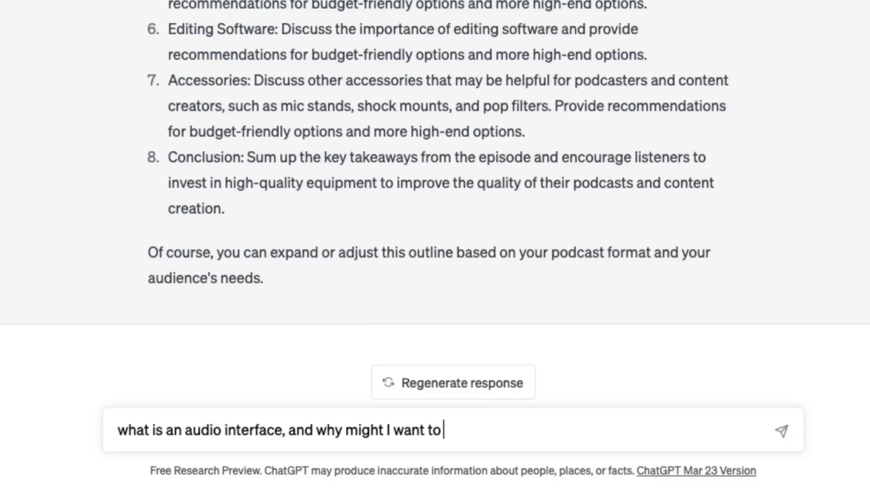
type("use one as a podcaster? What benefits and ")
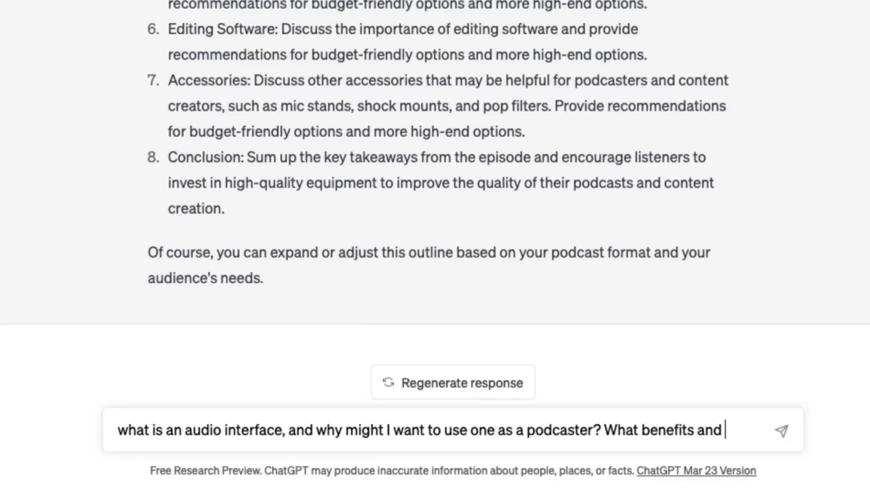
type("drawbacks dow")
key("BackSpace")
type("es using one")
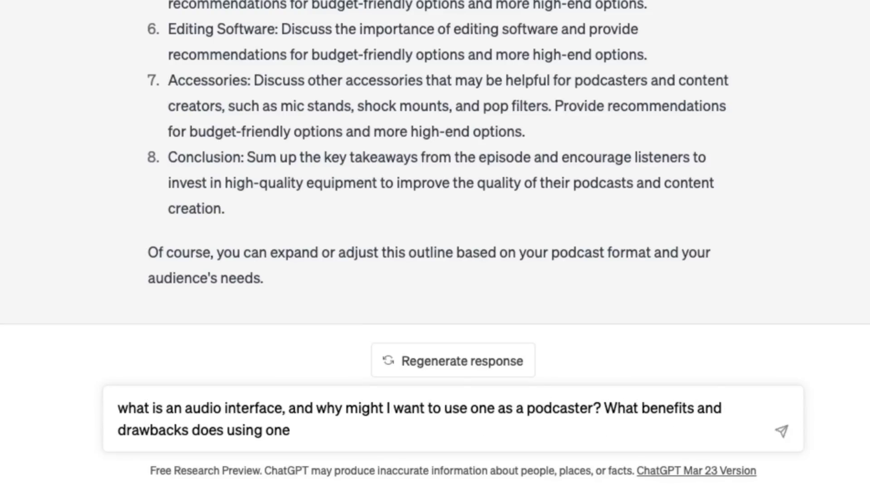
type(" have for audio?")
key("Return")
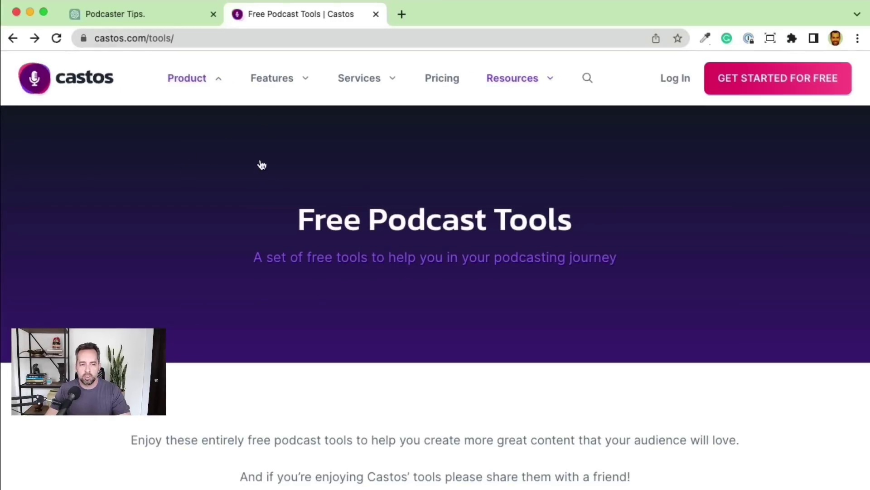
scroll(272, 178, "down", 5)
scroll(273, 179, "down", 4)
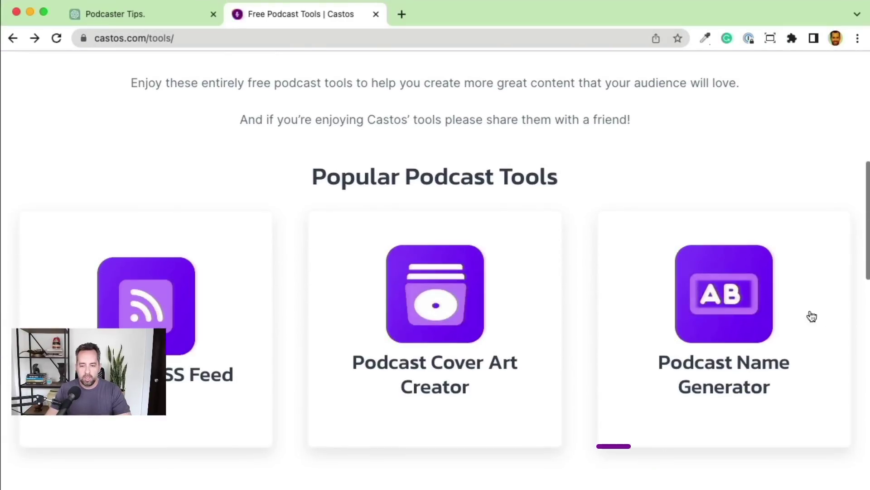
- Generate podcast names for the keyword 'startups' in the Castos Podcast Name Generator
left_click(707, 325)
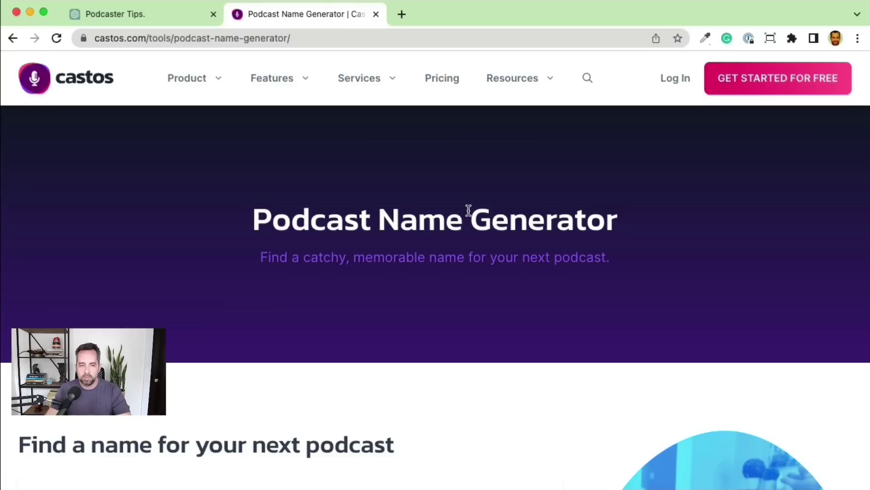
scroll(469, 212, "down", 2)
scroll(468, 211, "down", 3)
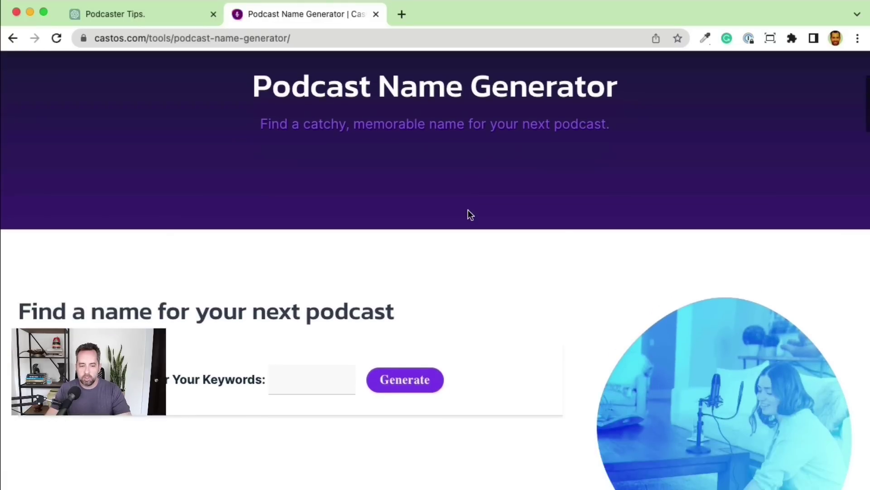
left_click(325, 368)
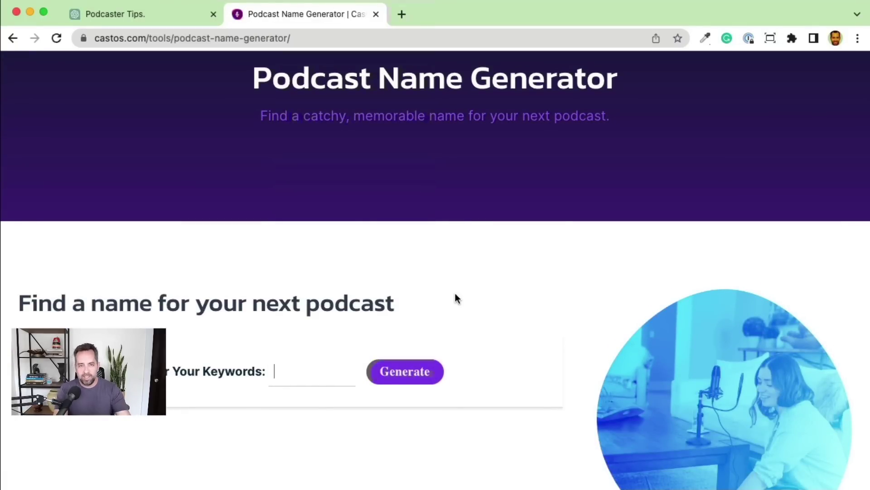
type("startup")
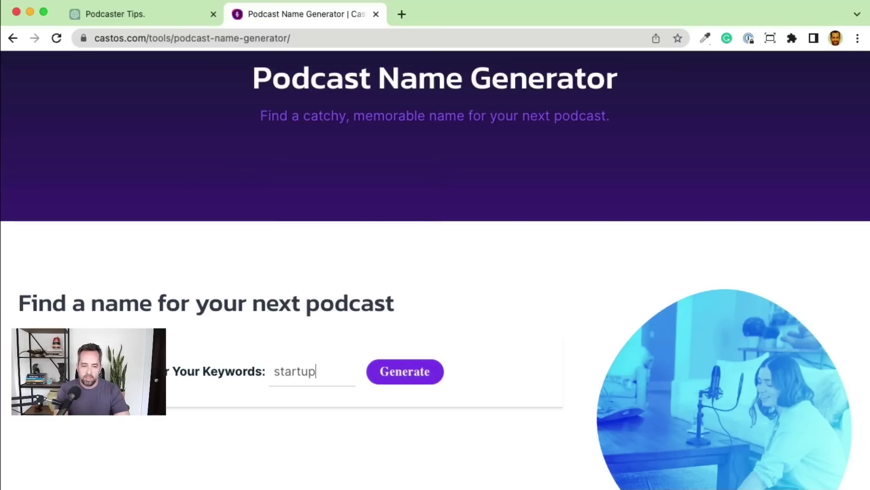
type("s")
key("Return")
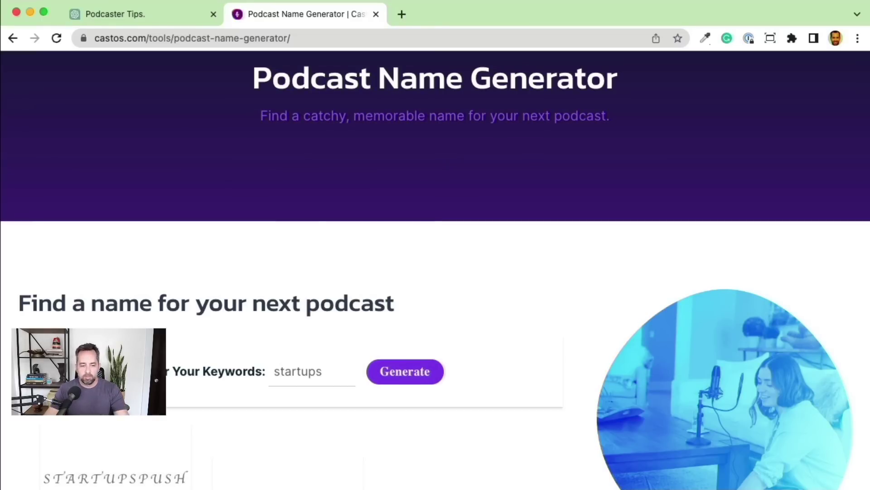
scroll(425, 223, "down", 3)
scroll(424, 223, "down", 1)
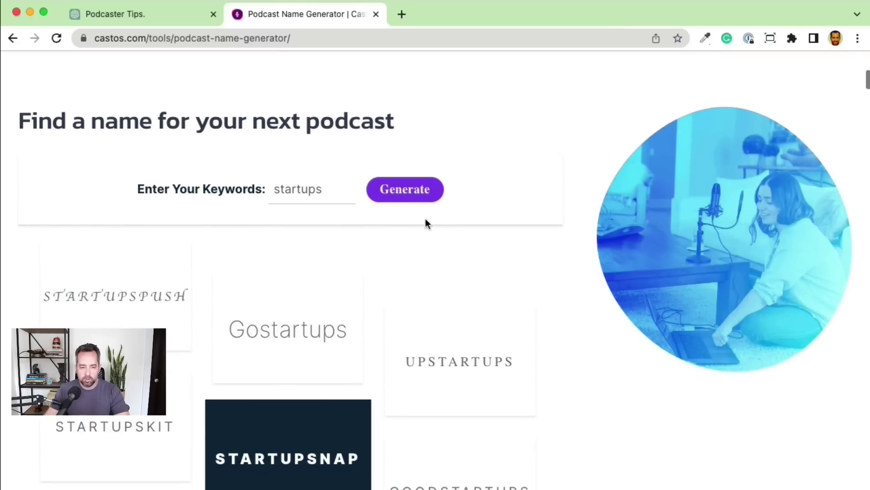
scroll(528, 245, "down", 5)
scroll(529, 252, "down", 3)
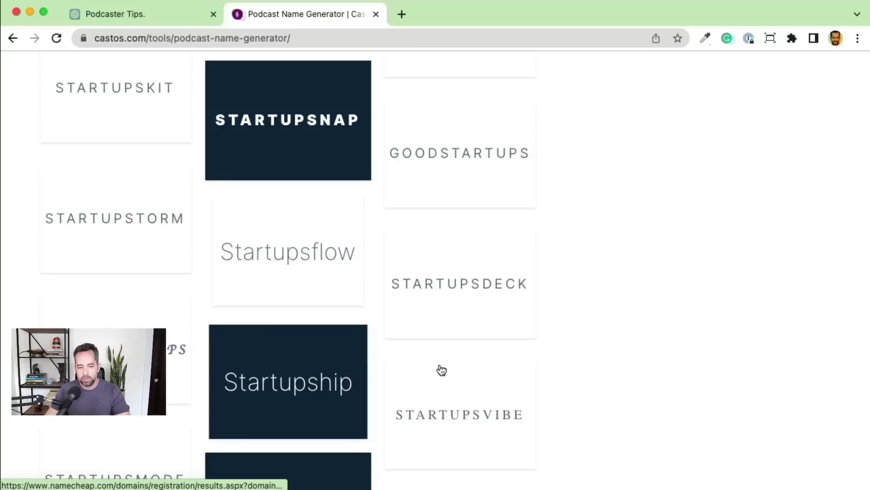
scroll(610, 346, "down", 3)
scroll(610, 347, "down", 3)
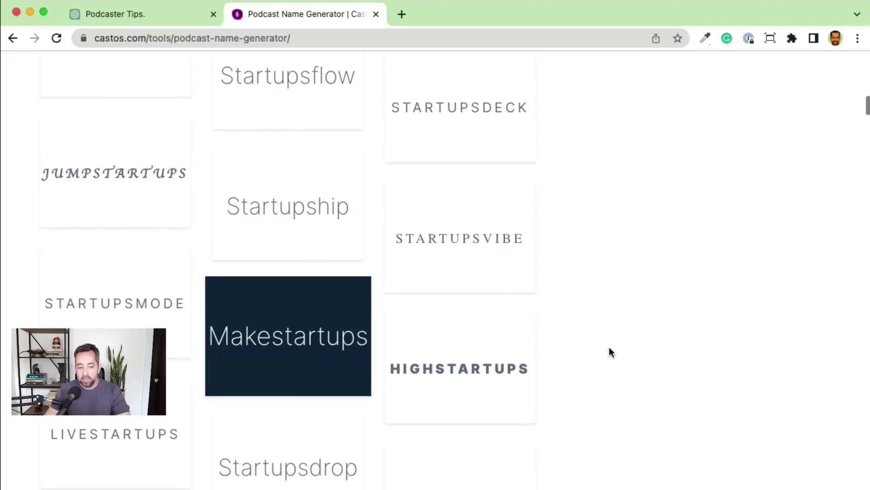
scroll(610, 346, "down", 5)
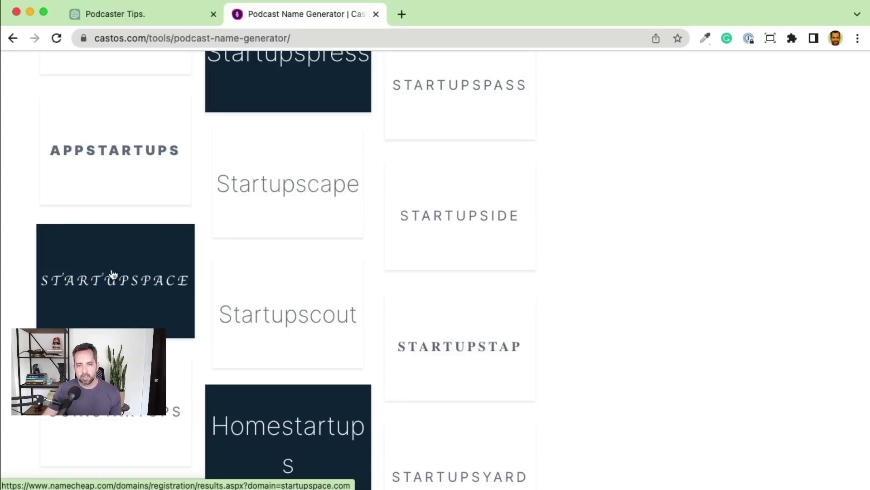
- Close the generator and open The Limelight episode 'A Time to Thrill with Aime Austin'
key("super+w")
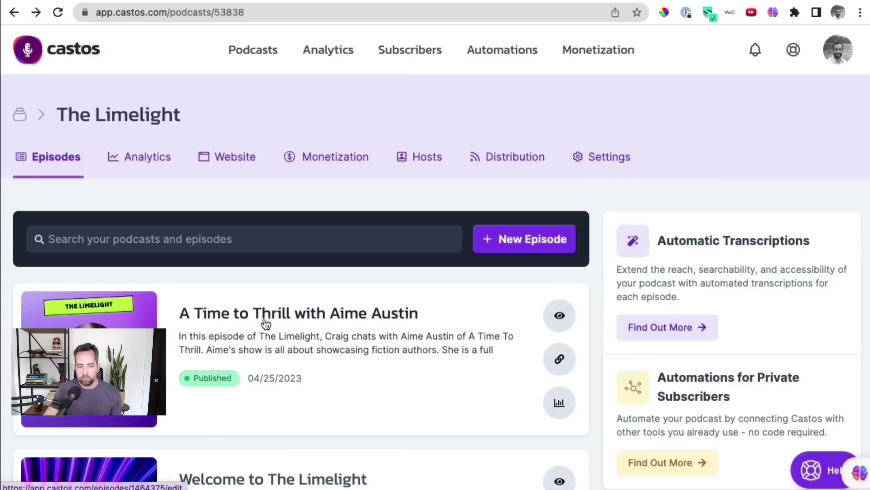
left_click(239, 318)
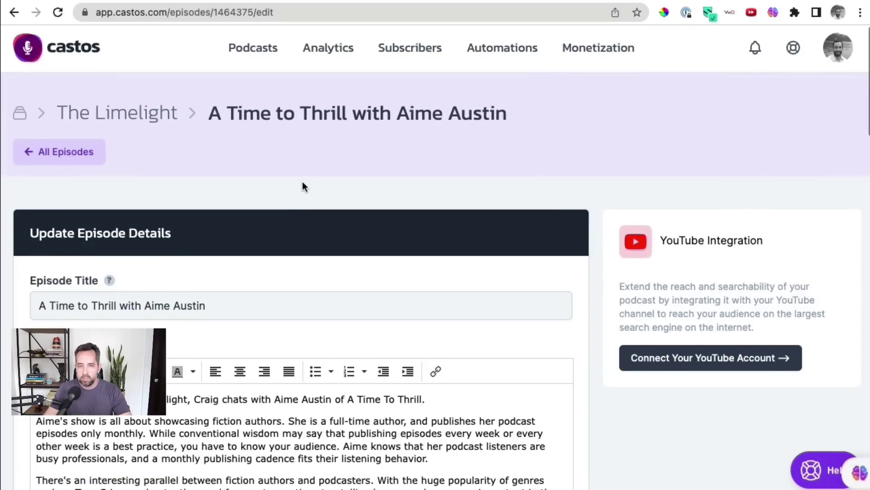
scroll(303, 182, "down", 2)
scroll(303, 182, "down", 3)
scroll(272, 177, "down", 2)
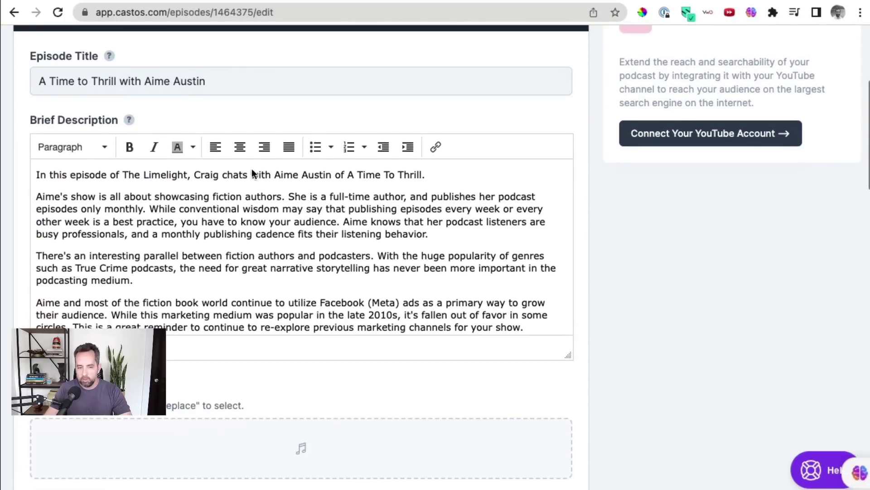
scroll(252, 175, "down", 3)
scroll(251, 175, "down", 3)
scroll(252, 175, "down", 5)
scroll(245, 184, "down", 5)
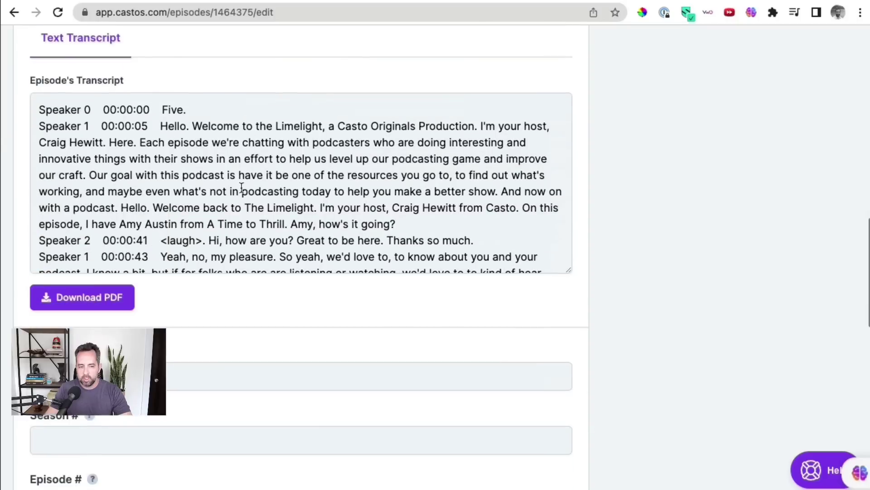
- Select the episode's entire Text Transcript in Castos
left_click(163, 175)
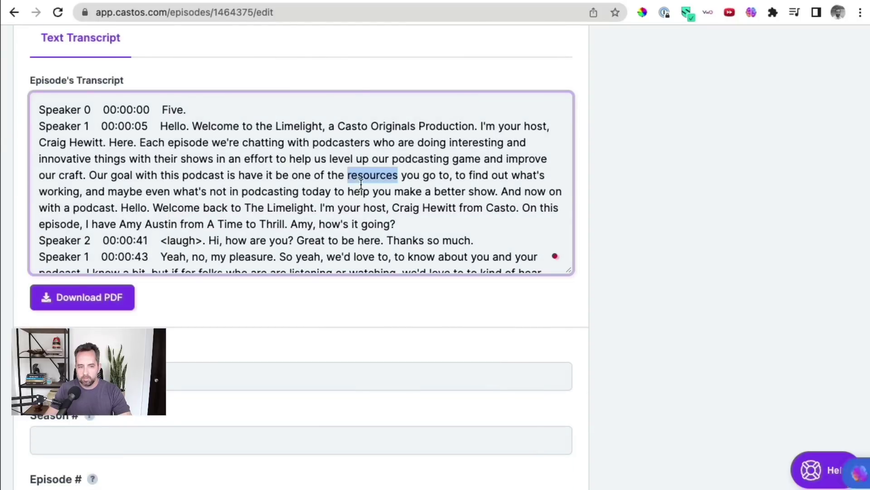
triple_click(363, 179)
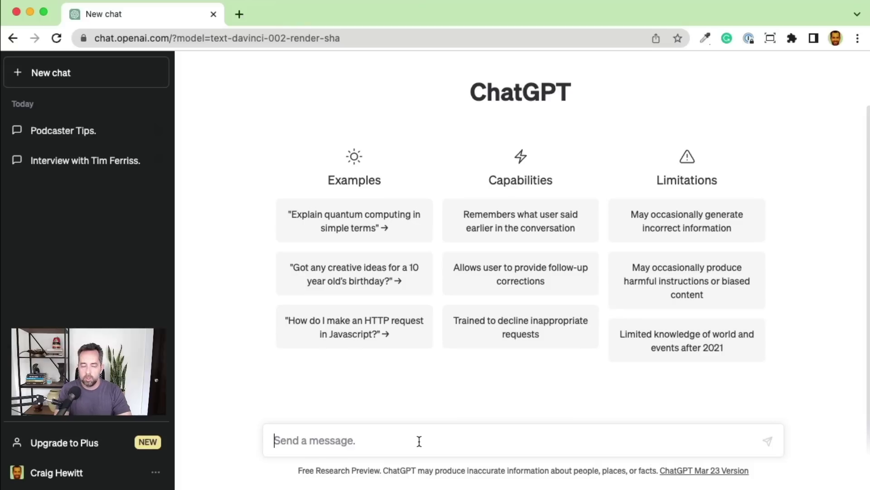
type("From ")
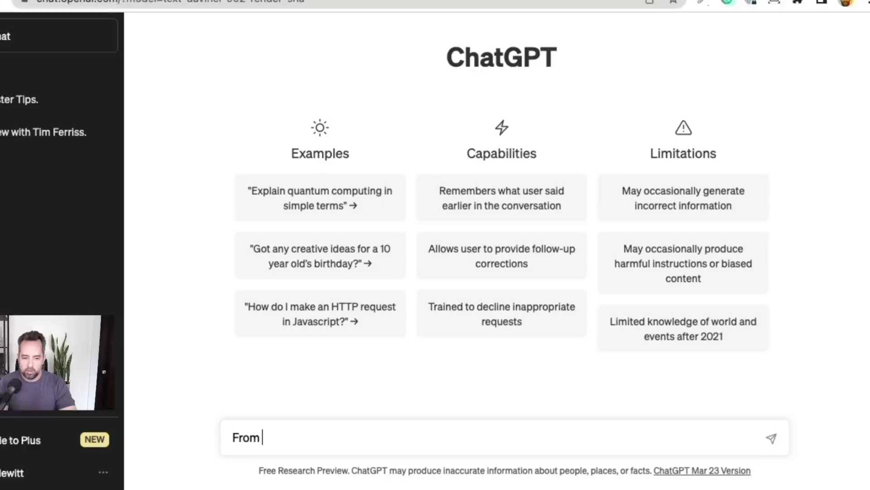
type("the transcript below, please create a ")
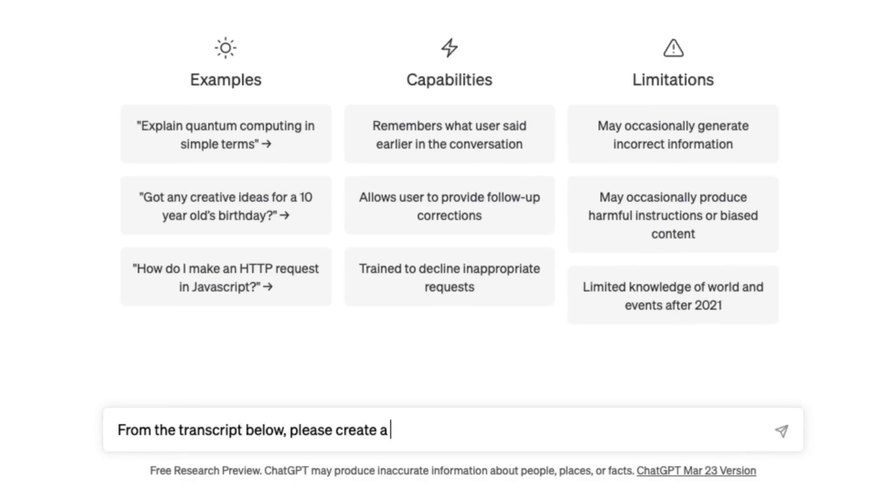
type("500 word summary of the podc")
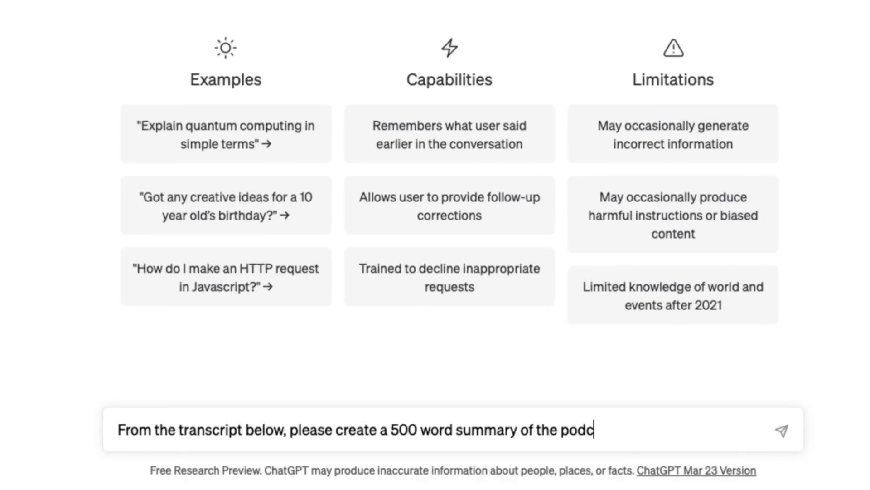
type("ast episode:")
- Request a 500-word summary of the pasted A Time to Thrill transcript and select the result
key("shift+Return")
key("shift+Return")
key("ctrl+v")
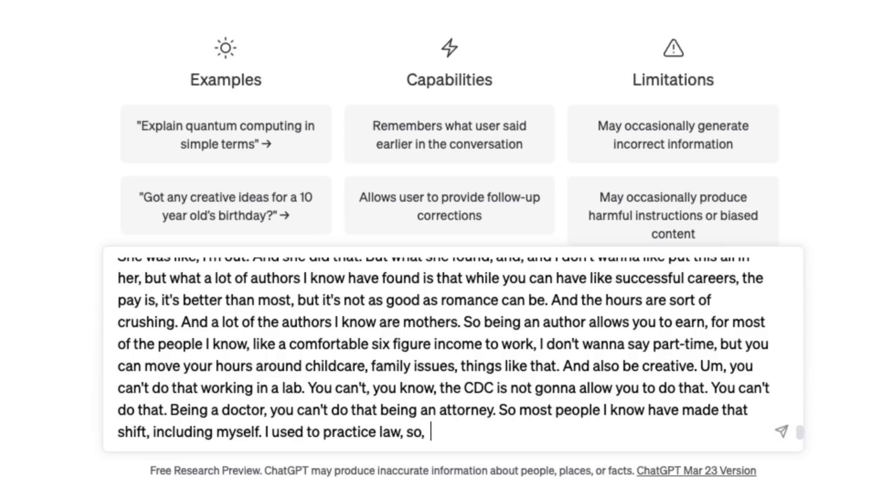
key("Return")
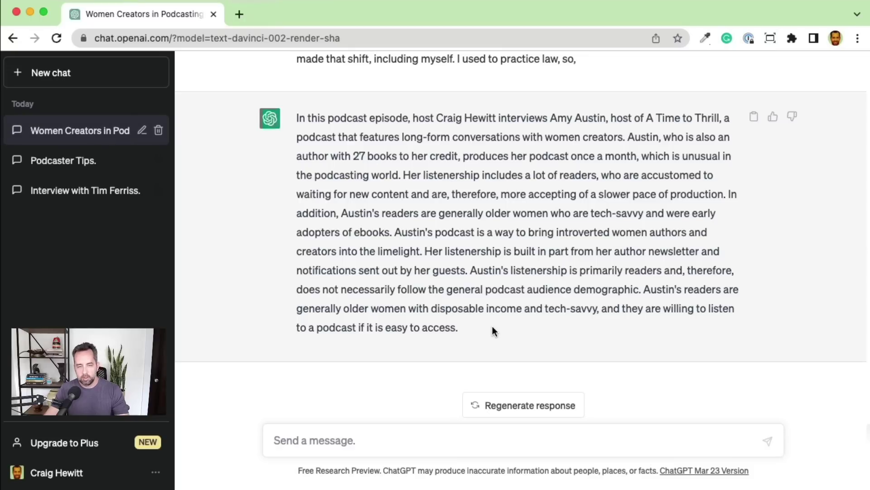
left_click_drag(460, 329, 293, 125)
left_click(285, 240)
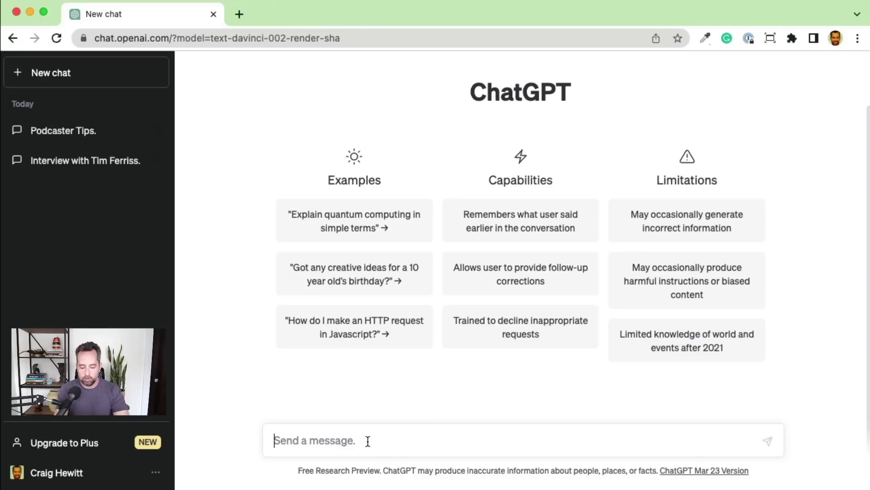
type("From the stranscript be")
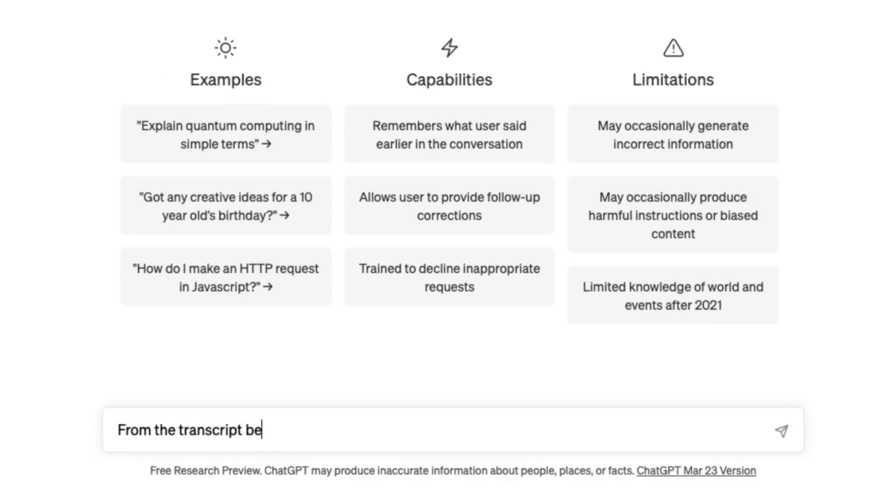
type("low, please pull 5 quotesI could use")
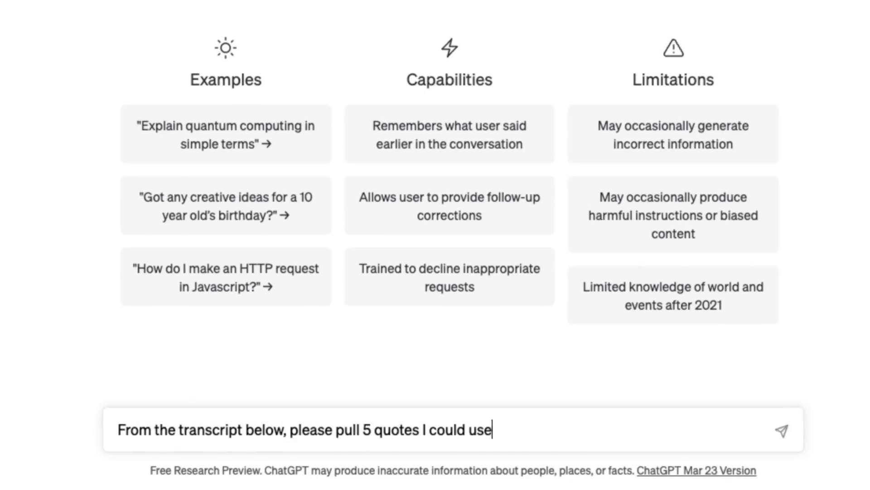
type("promote this podcast ")
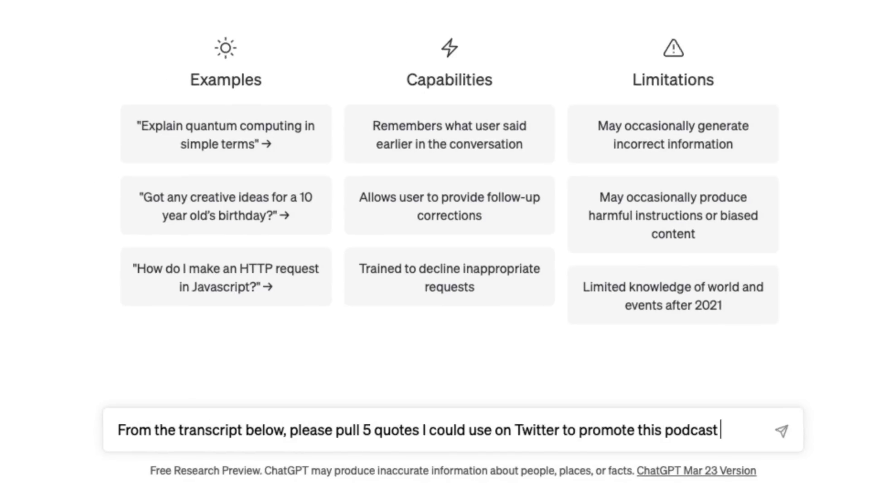
type("episode. Please use emojis")
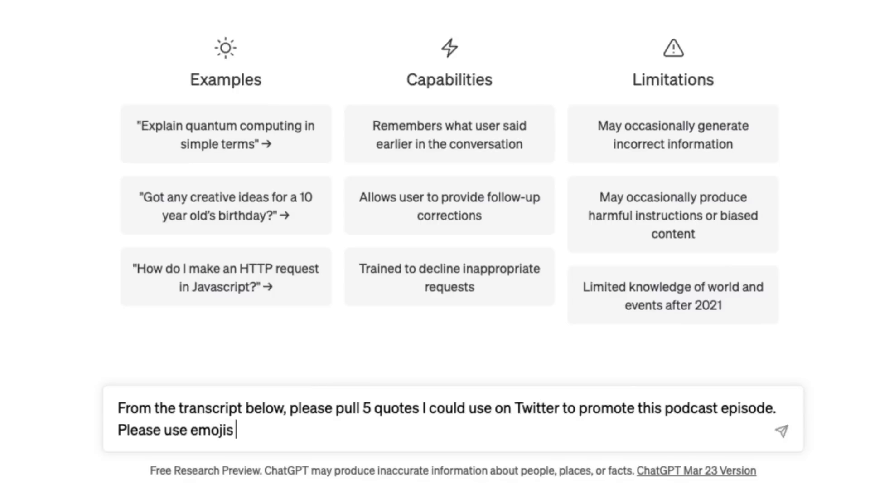
type("where a")
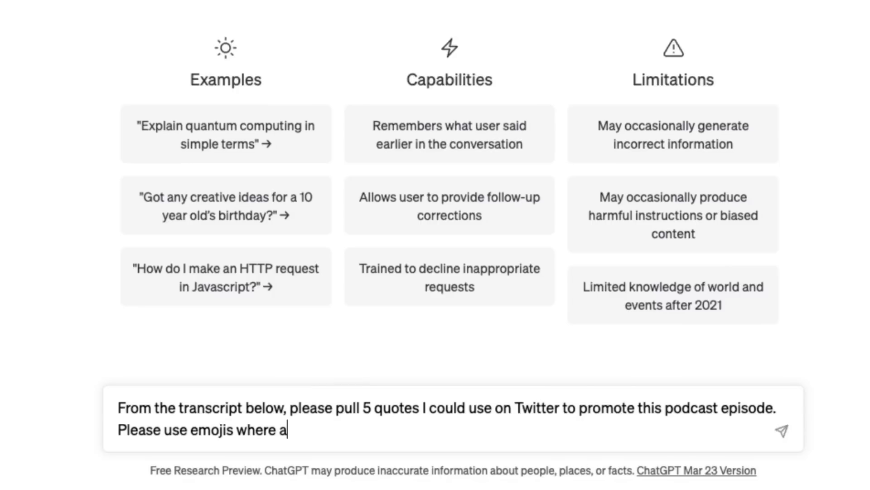
type("tes should ea")
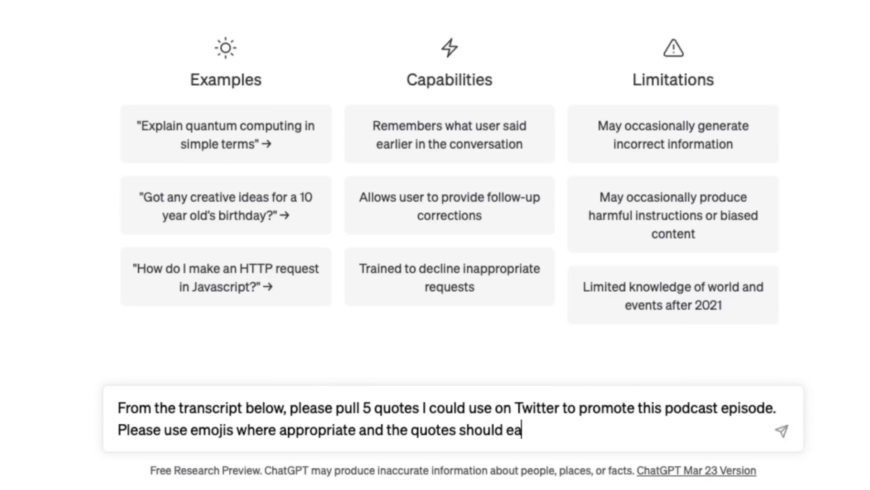
type("ch be less than 280 characters:")
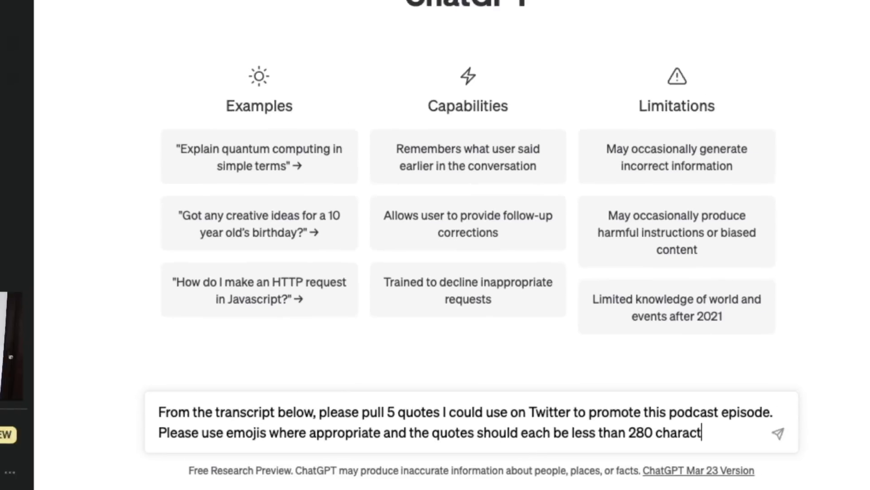
- Request five emoji Twitter quotes under 280 characters from the transcript, then copy quote 5
key("shift+Return")
key("super+v")
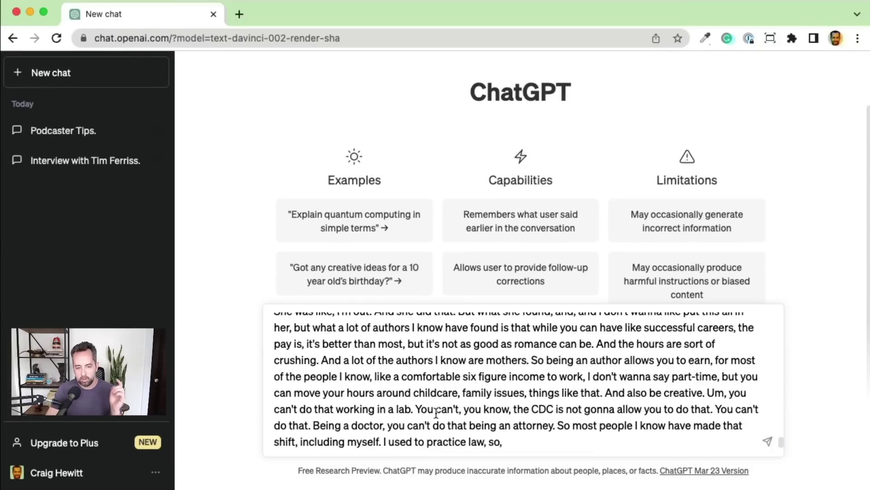
key("Return")
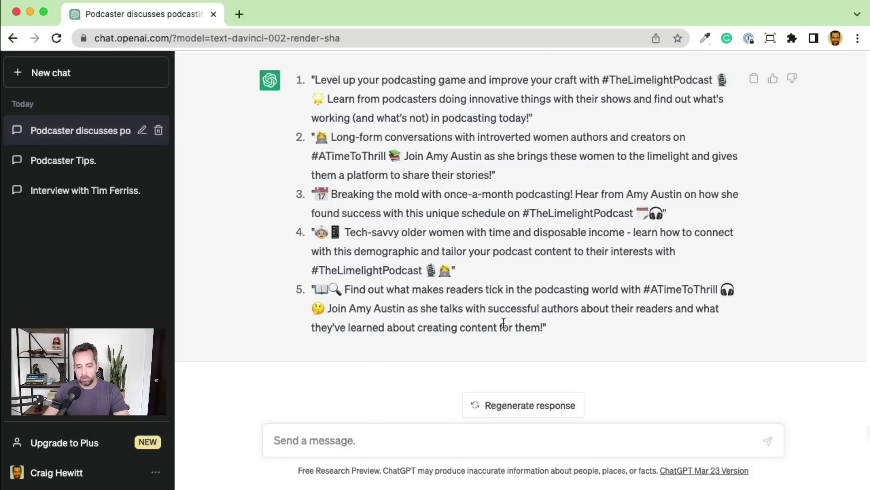
left_click_drag(549, 327, 321, 286)
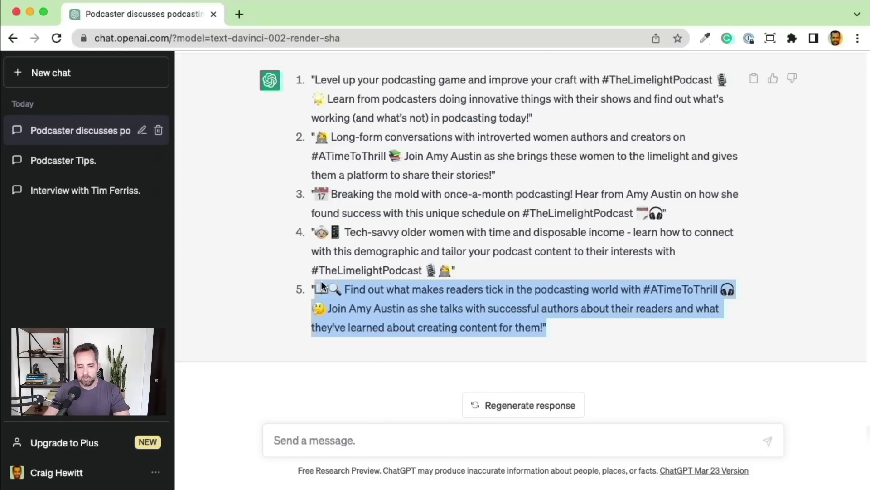
key("super+c")
- Regenerate the five quotes, answer the better-or-worse feedback, and select quote 2
left_click(446, 396)
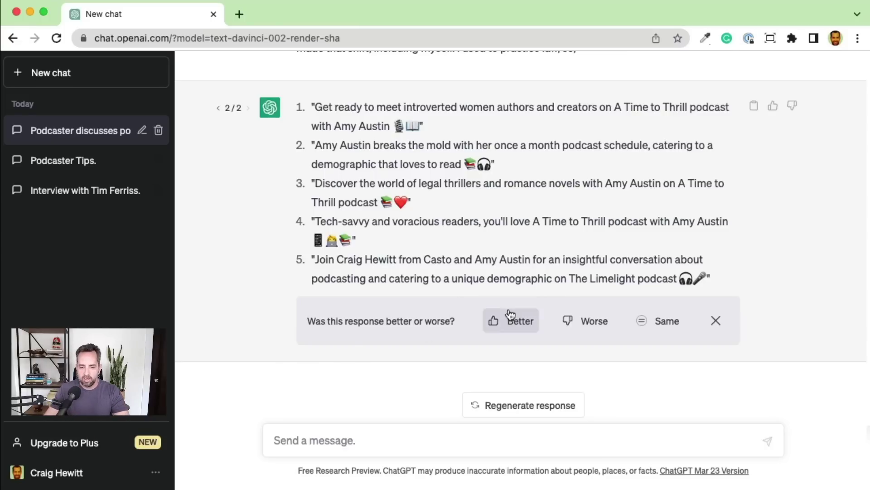
left_click(663, 321)
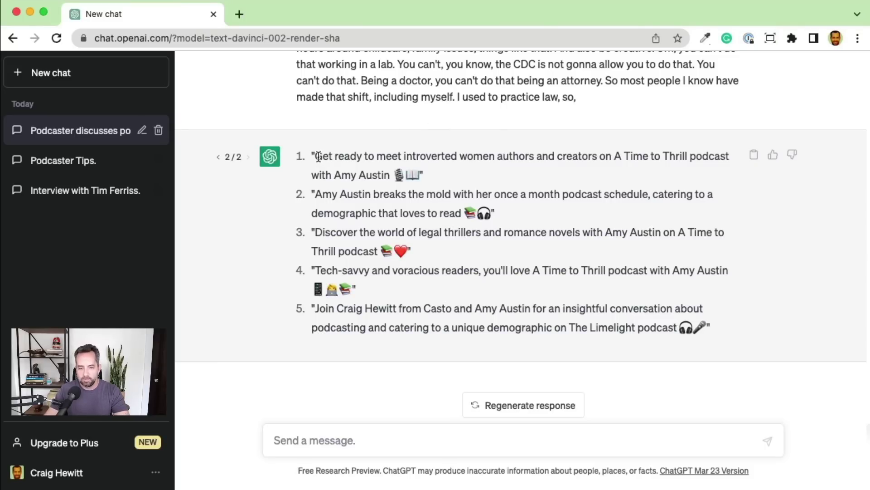
left_click_drag(314, 194, 500, 213)
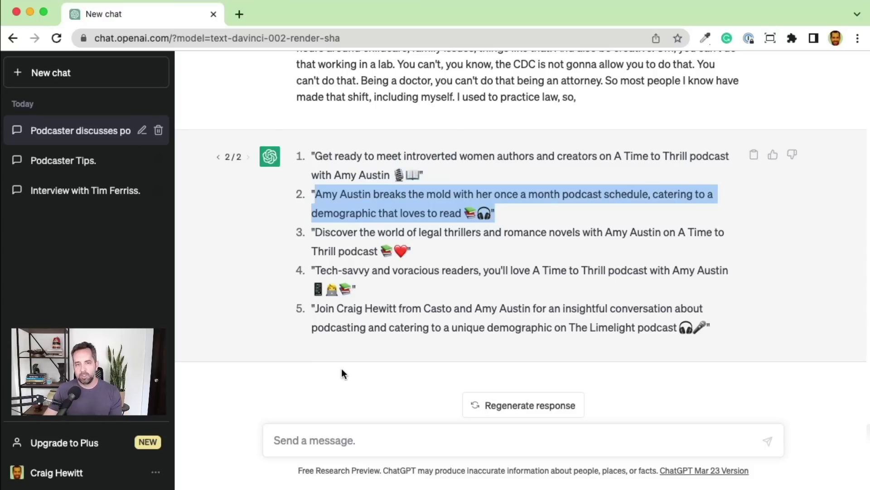
left_click(345, 440)
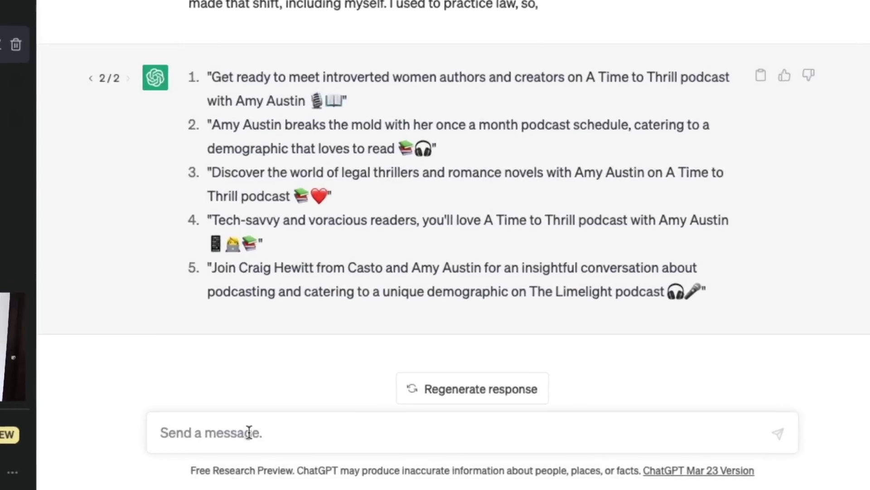
type("Please create a twe")
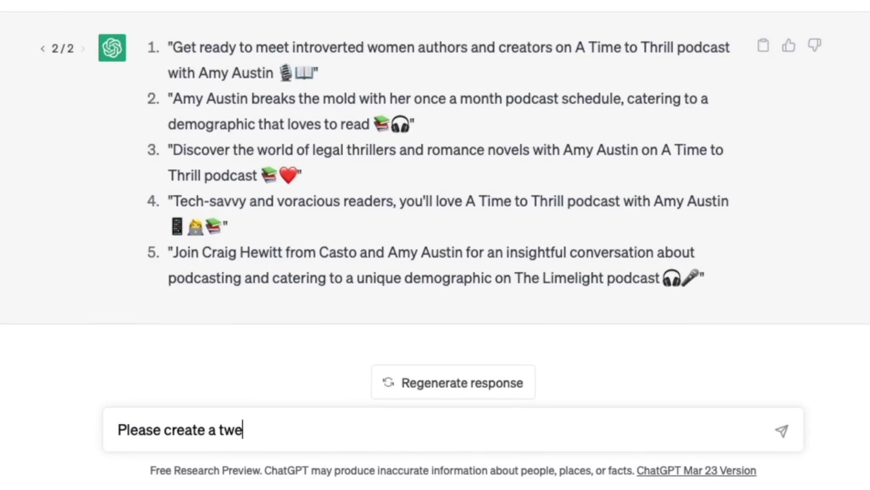
type("et thread to promote the podcast episode")
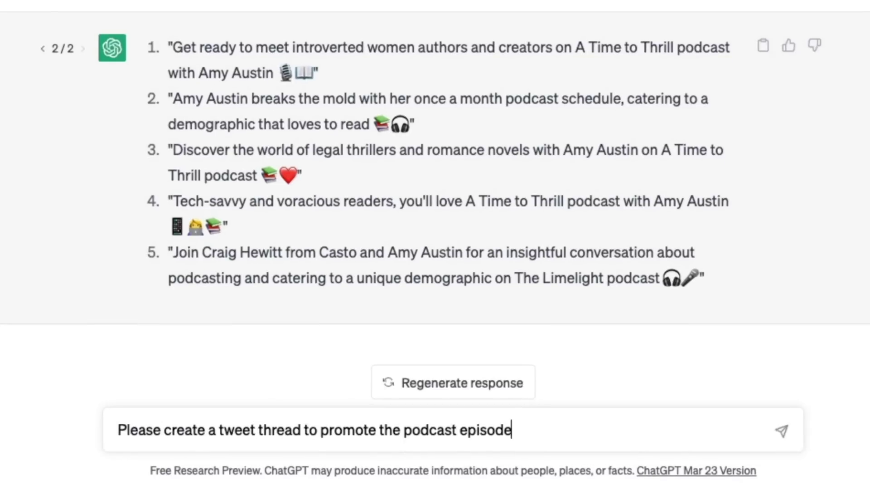
type(" from the transcript below:")
- Send the tweet-thread request with the Amy Austin episode transcript pasted below it
key("ctrl+v")
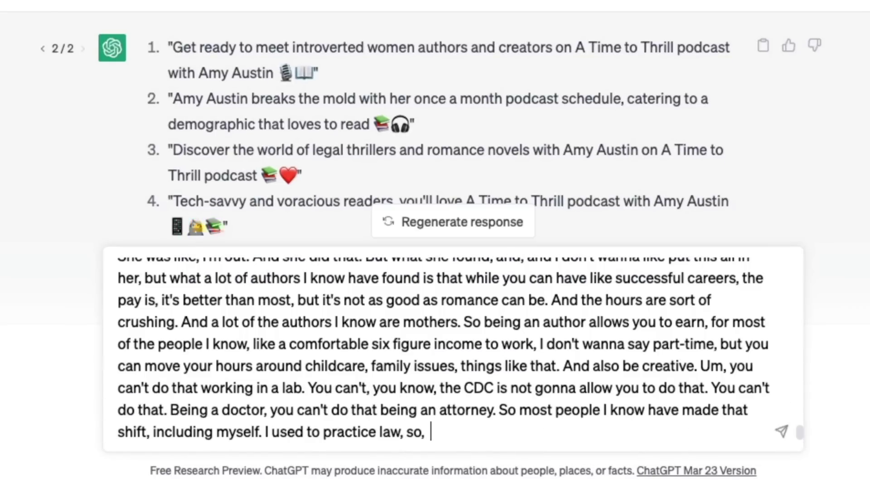
key("Return")
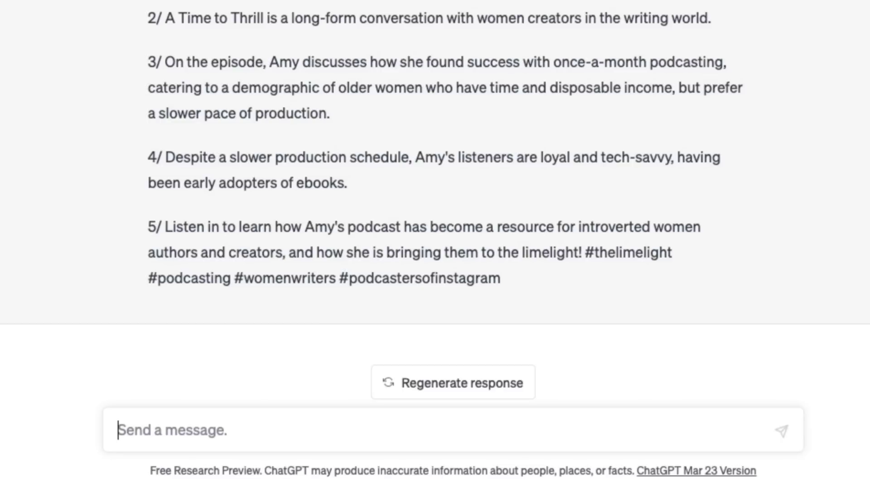
- Regenerate the tweet-thread reply to get a different version
left_click(523, 378)
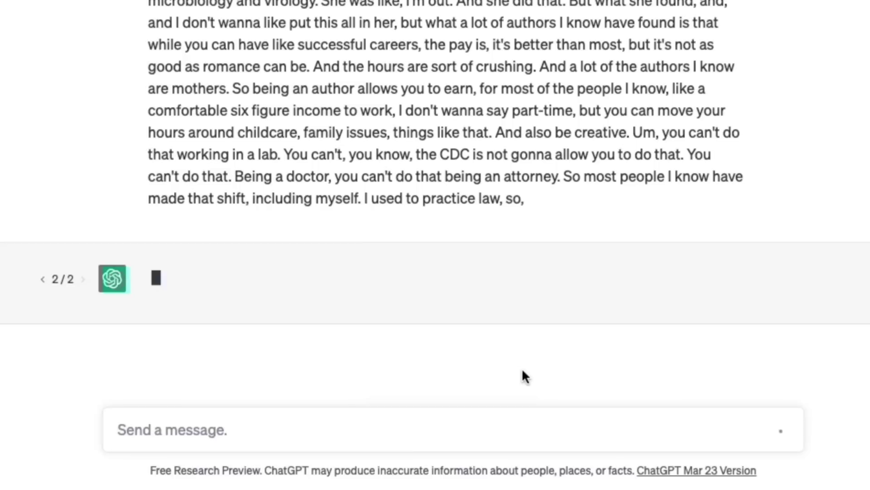